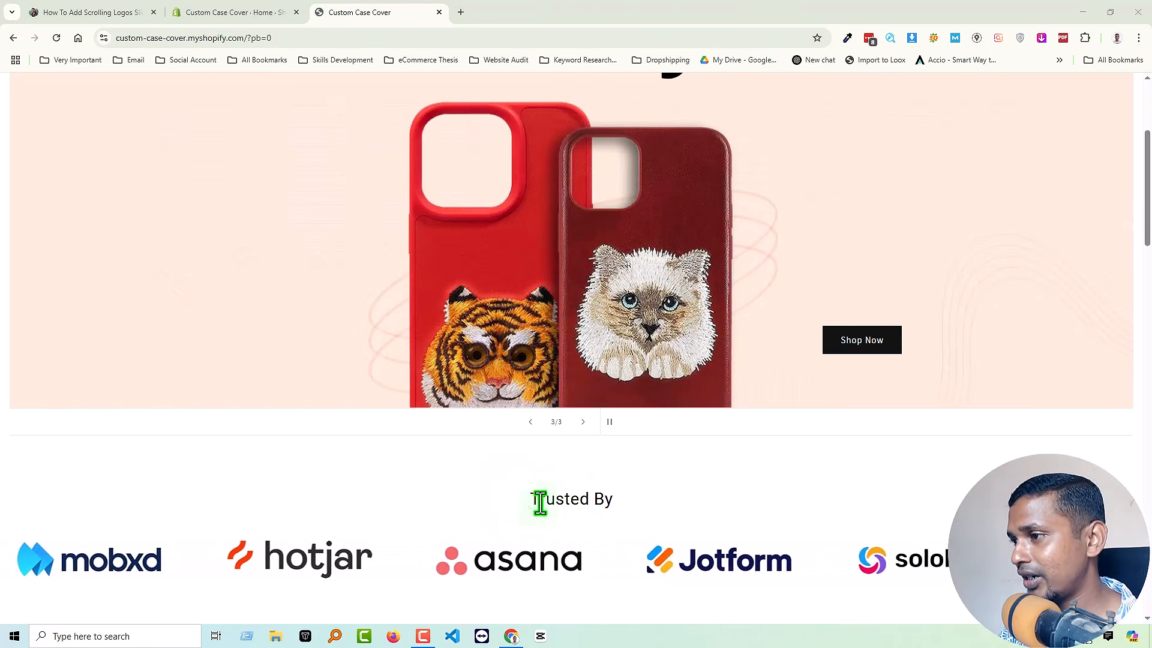
left_click_drag(523, 499, 620, 501)
left_click(624, 489)
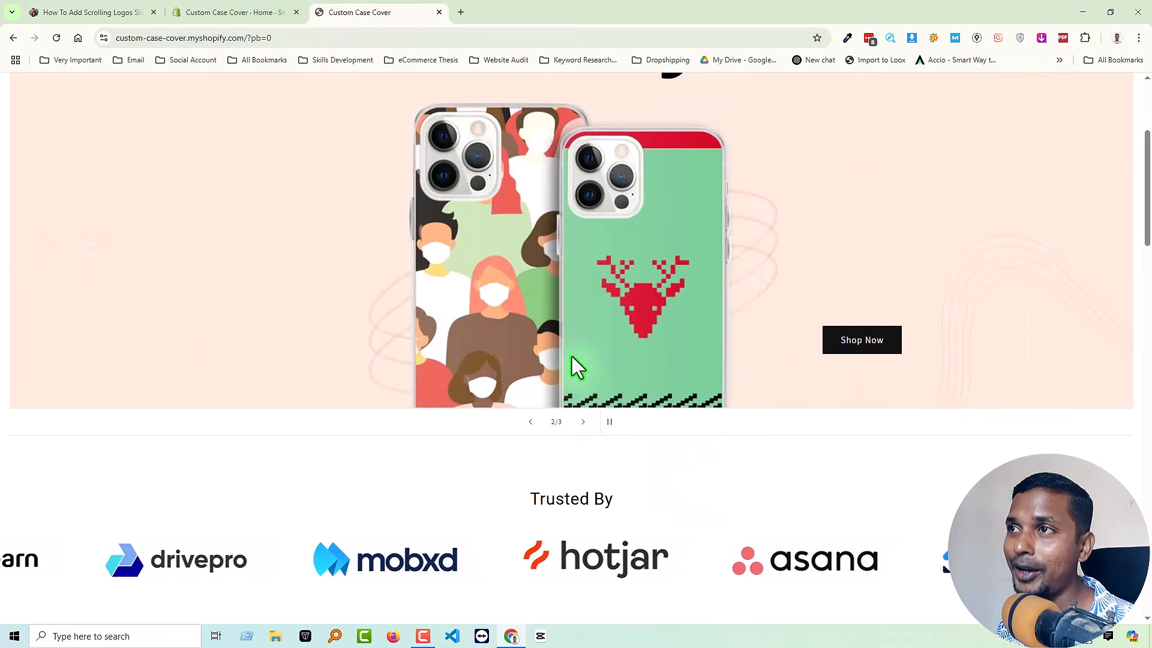
In the store admin, open the current Updated Dawn theme of the online store in the theme editor.
left_click(223, 12)
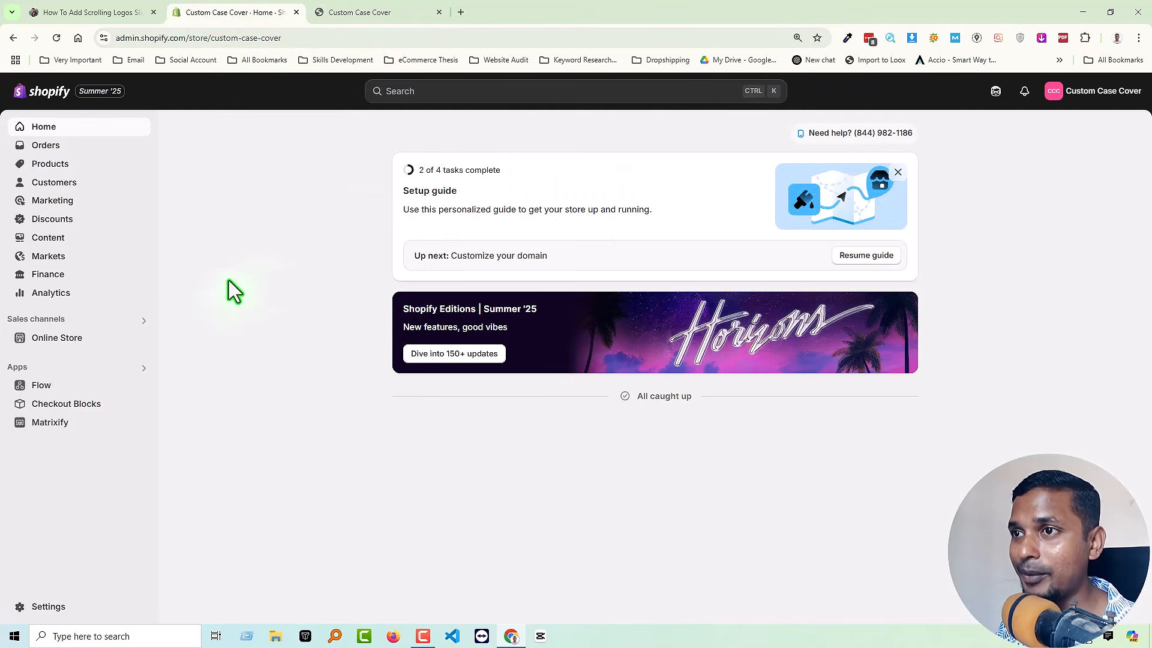
left_click(63, 343)
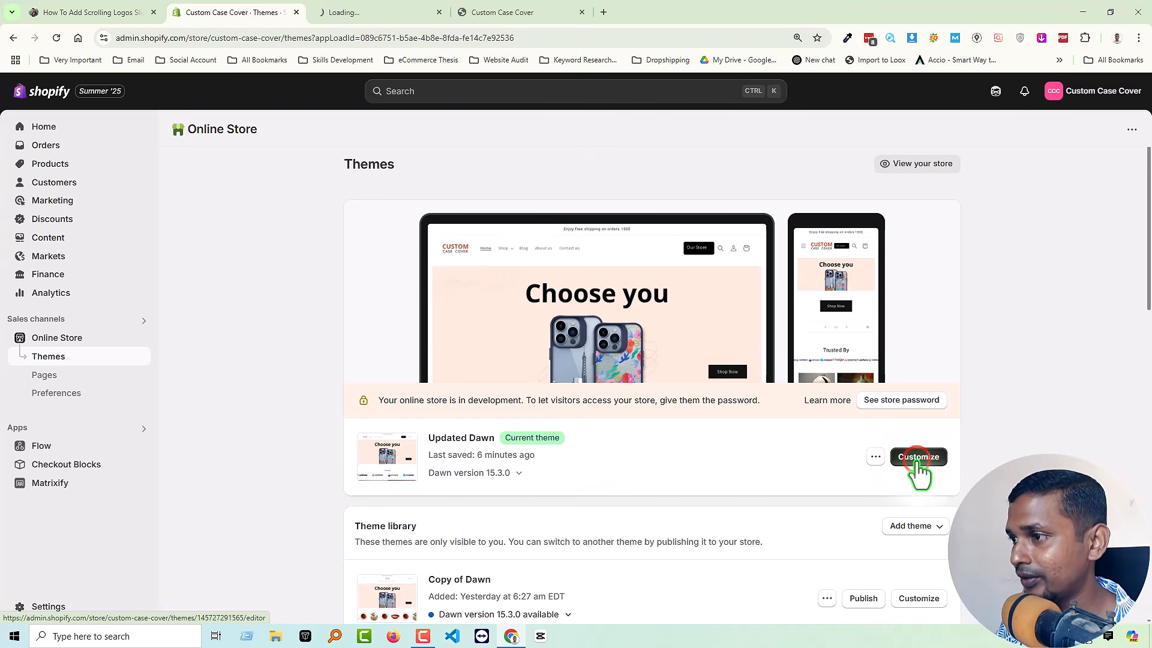
left_click(367, 11)
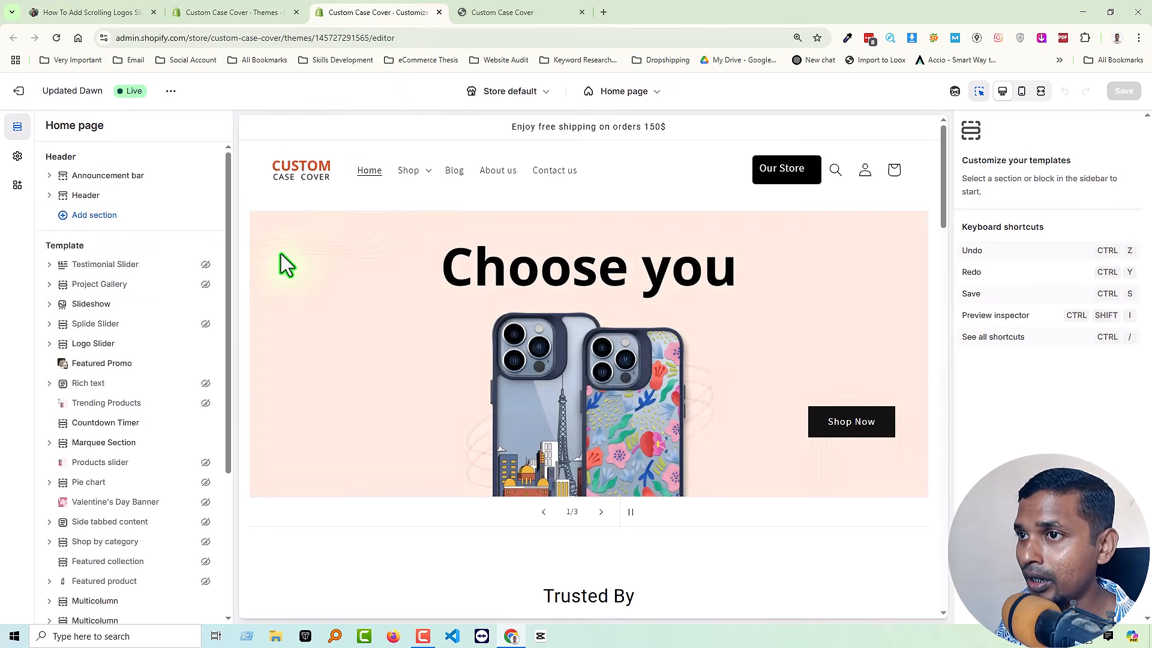
Expand the Logo Slider section, view its first logo block's options, and return to the section's own settings.
left_click(116, 345)
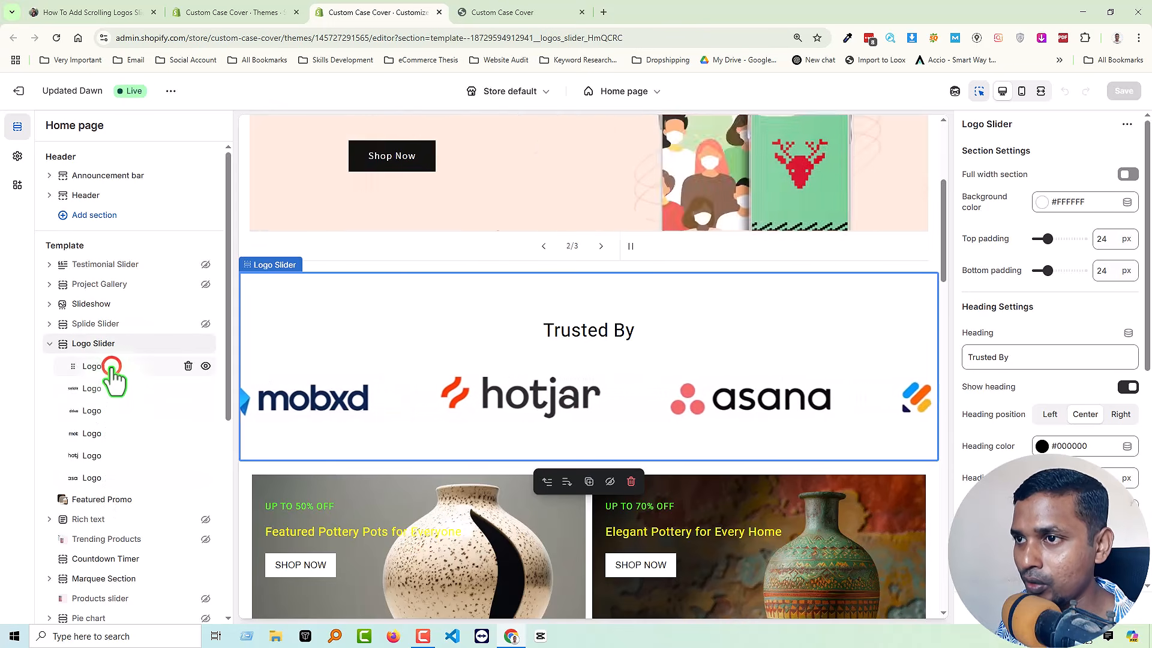
left_click(112, 369)
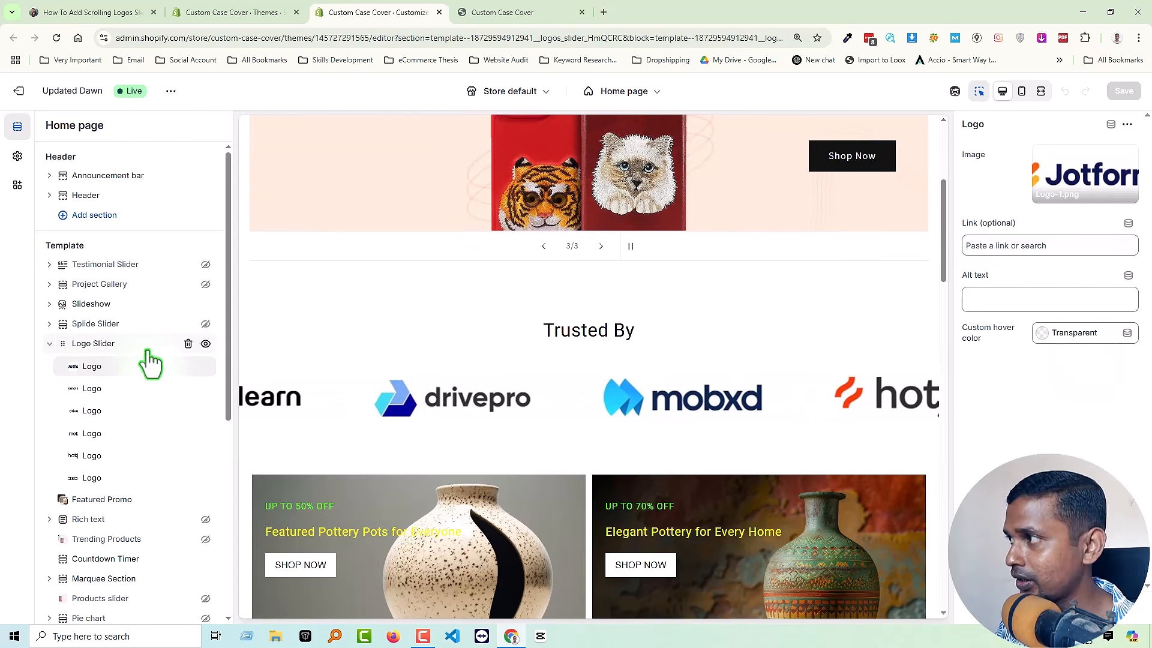
left_click(93, 345)
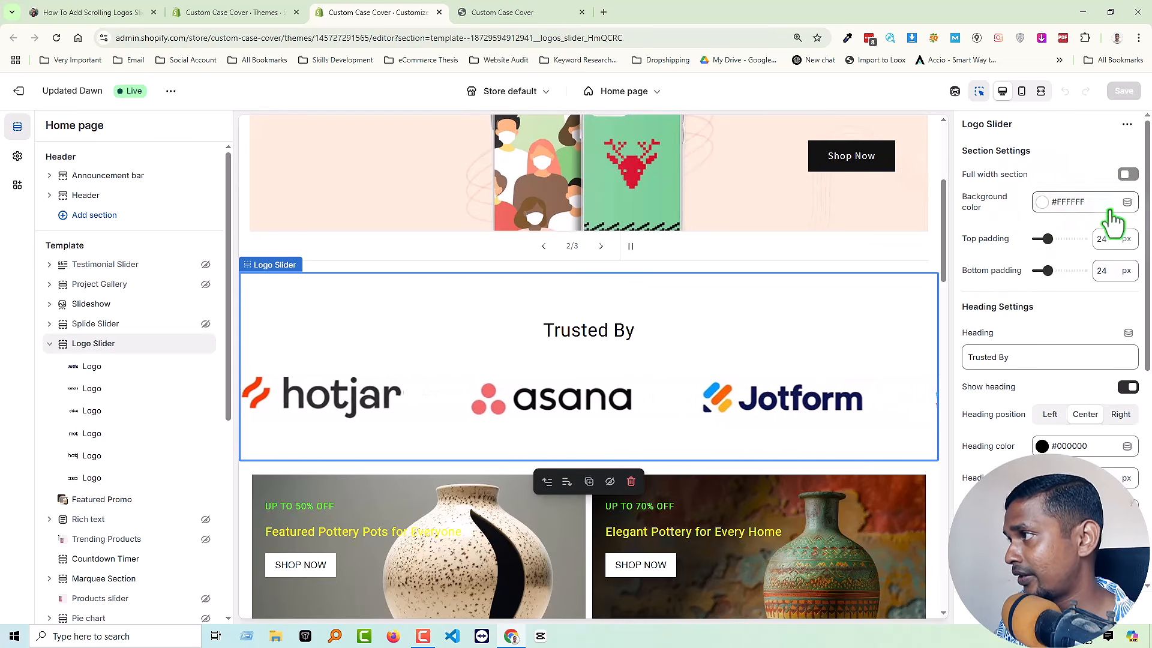
Try red shades for the Logo Slider's background color, ending on black (#000000).
left_click(1045, 204)
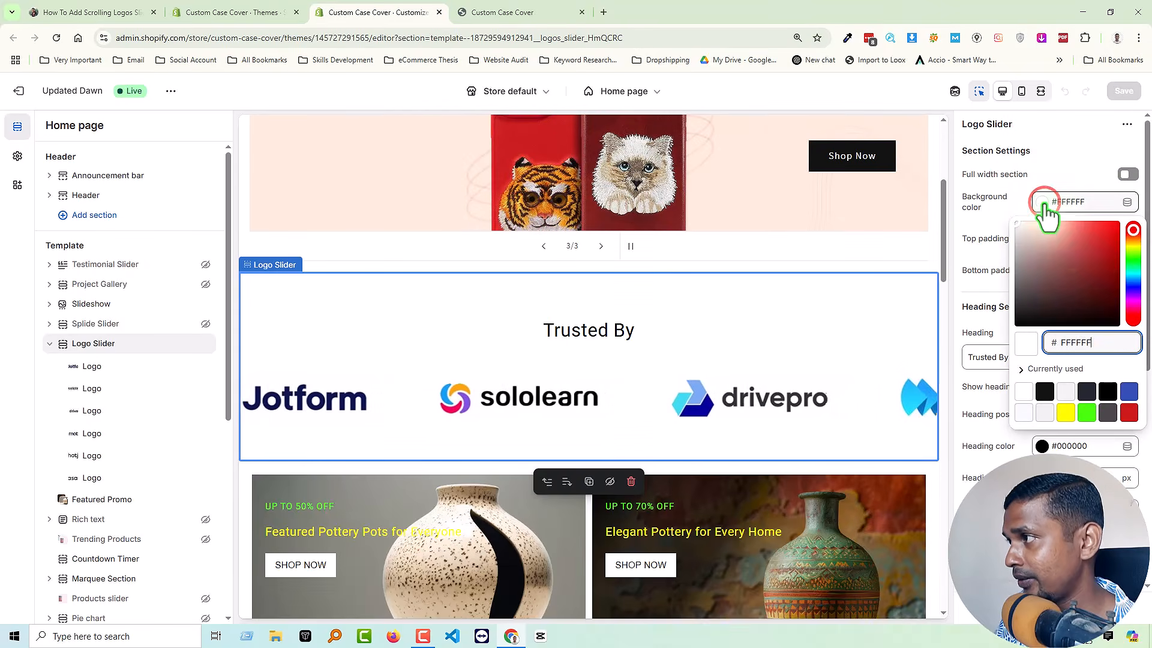
left_click(1081, 235)
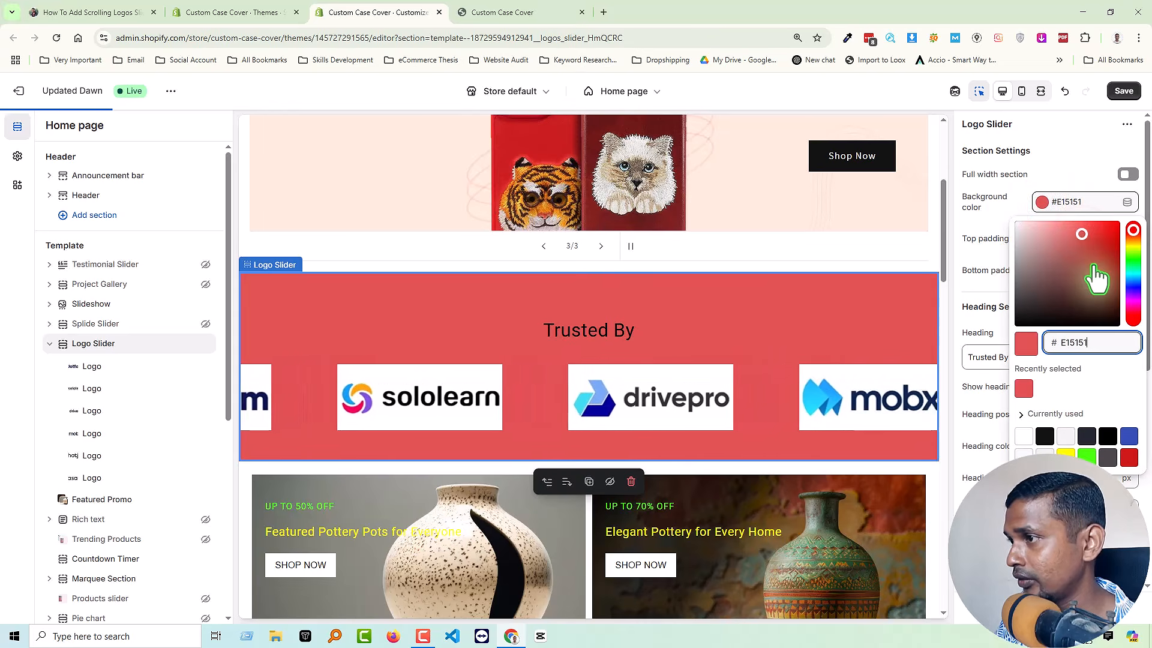
left_click(1089, 258)
left_click(1102, 298)
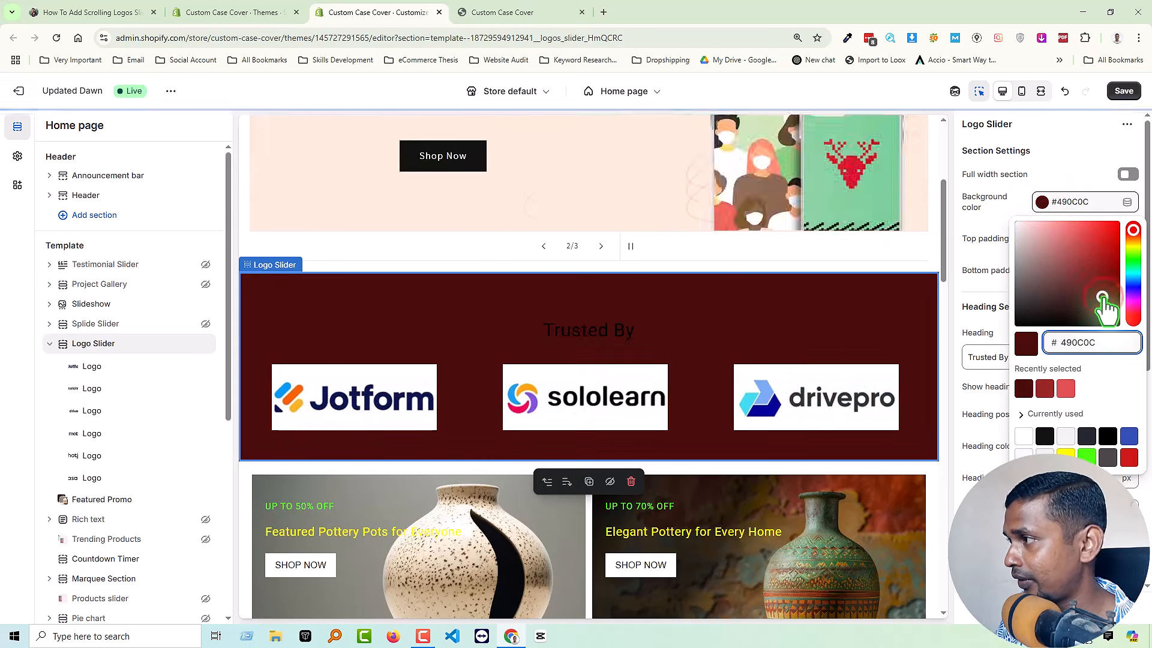
left_click_drag(1085, 304, 981, 329)
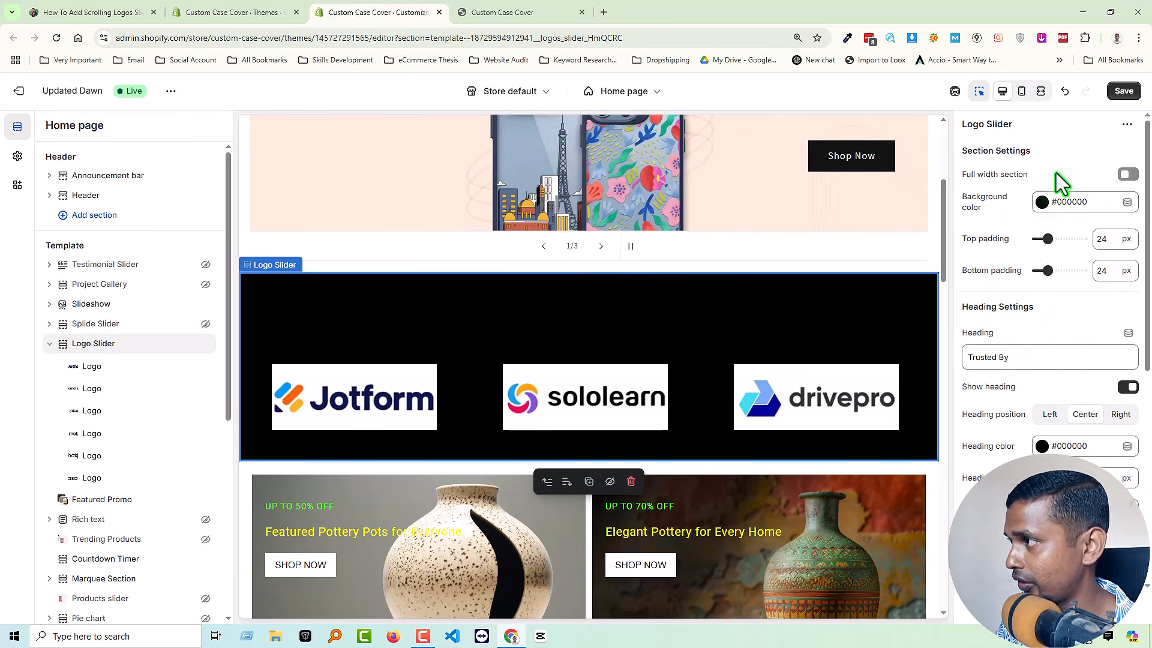
Set the Logo Slider's background color back to white (#FFFFFF).
left_click(1060, 204)
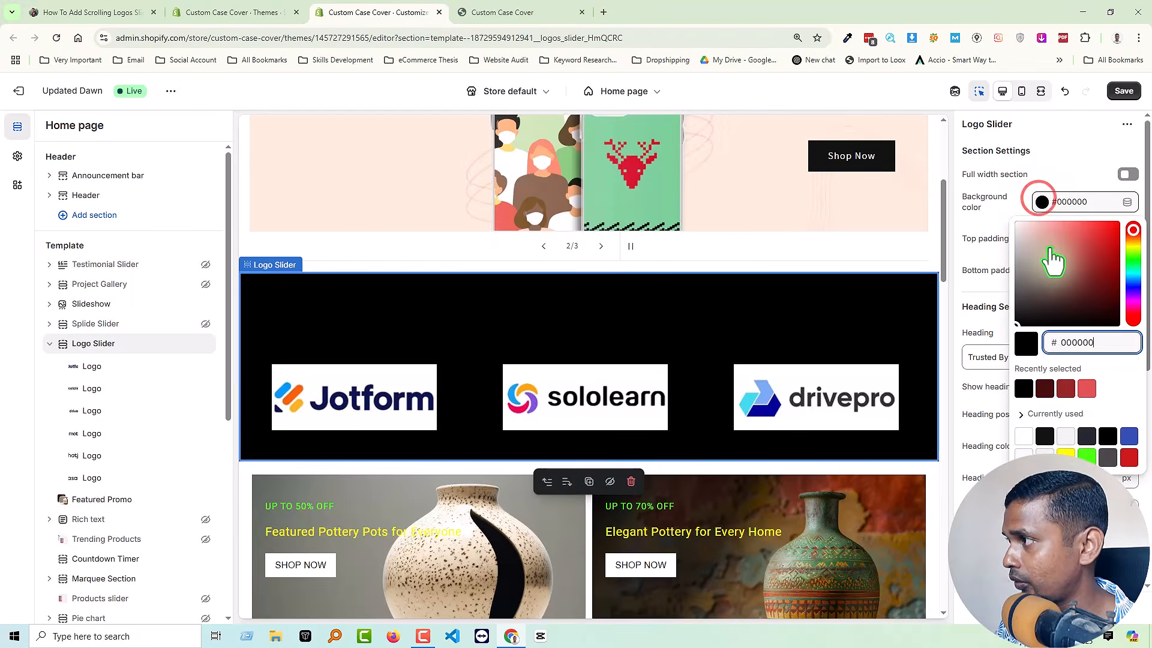
left_click(1045, 247)
left_click_drag(1024, 243, 998, 210)
left_click(998, 209)
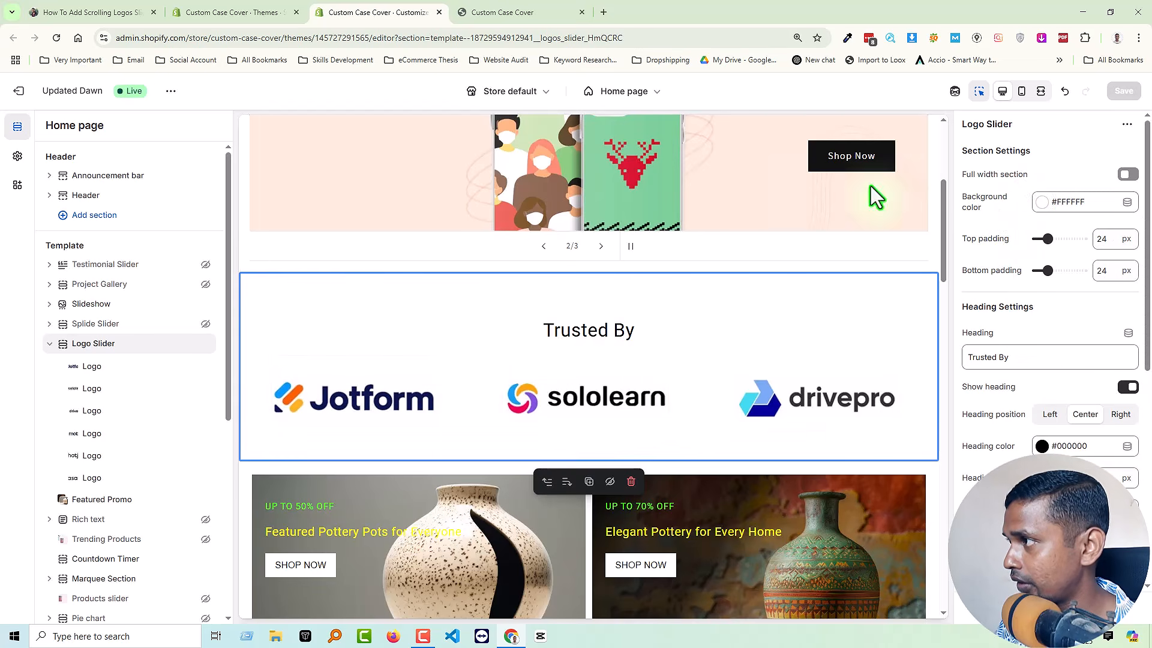
left_click(1059, 153)
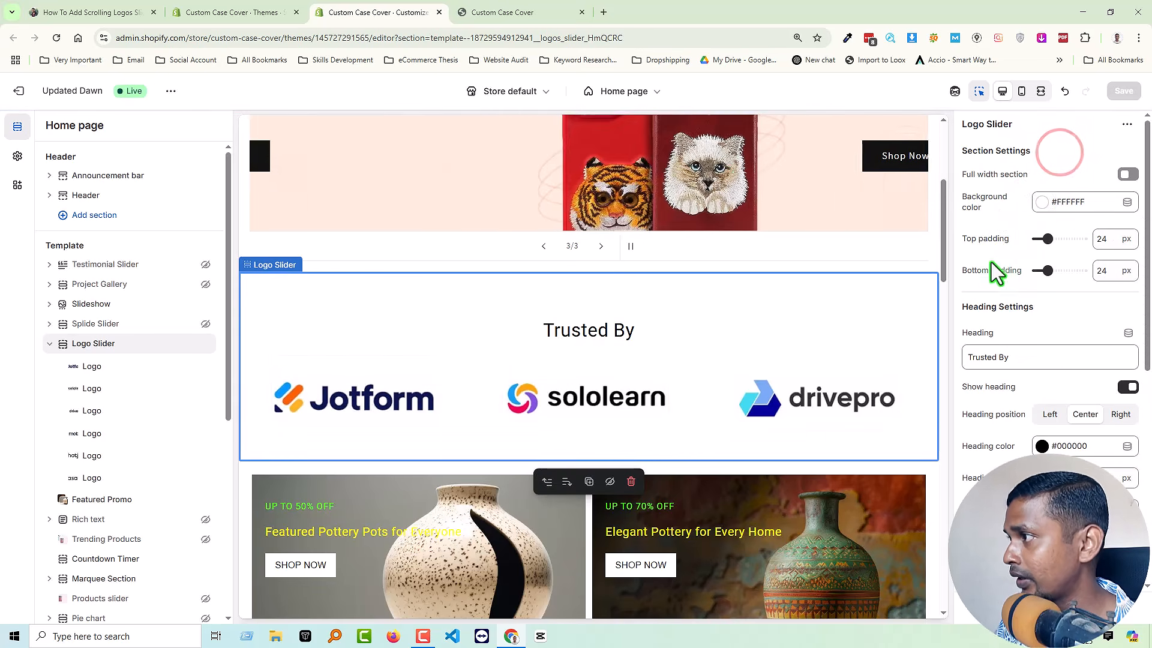
Try the Logo Slider's top padding at 20 px and bottom padding at 100 px, restoring each to 24 px.
mouse_move(1050, 239)
left_mouse_down()
mouse_move(1105, 240)
mouse_move(1039, 243)
left_mouse_up()
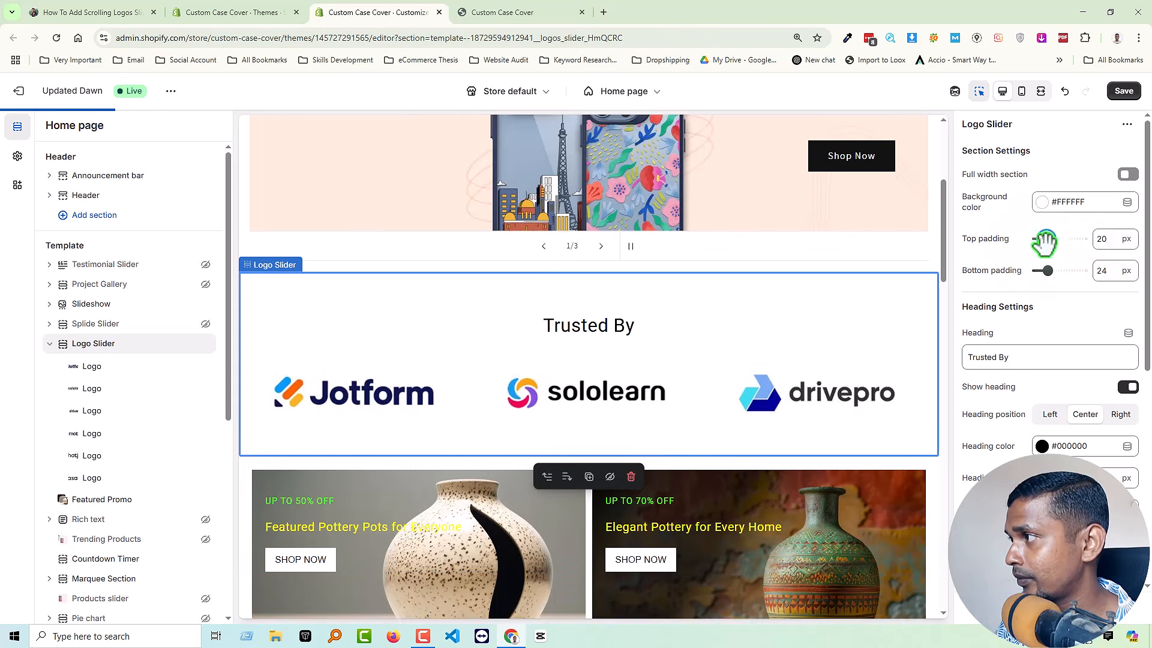
left_click(1105, 240)
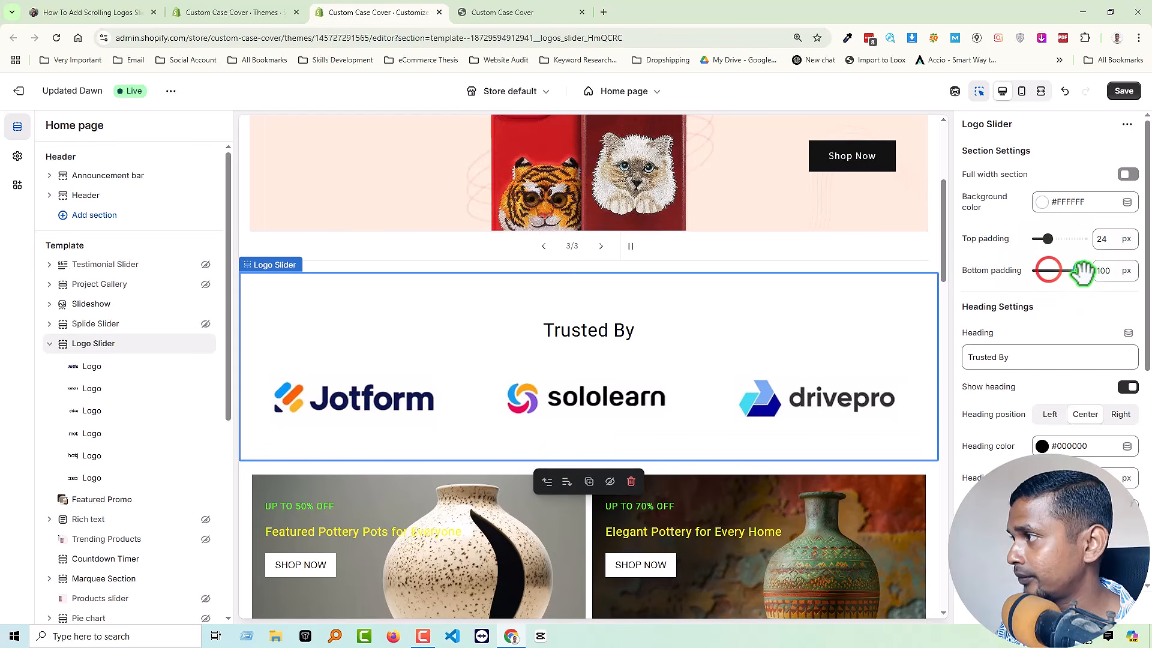
left_click(1103, 273)
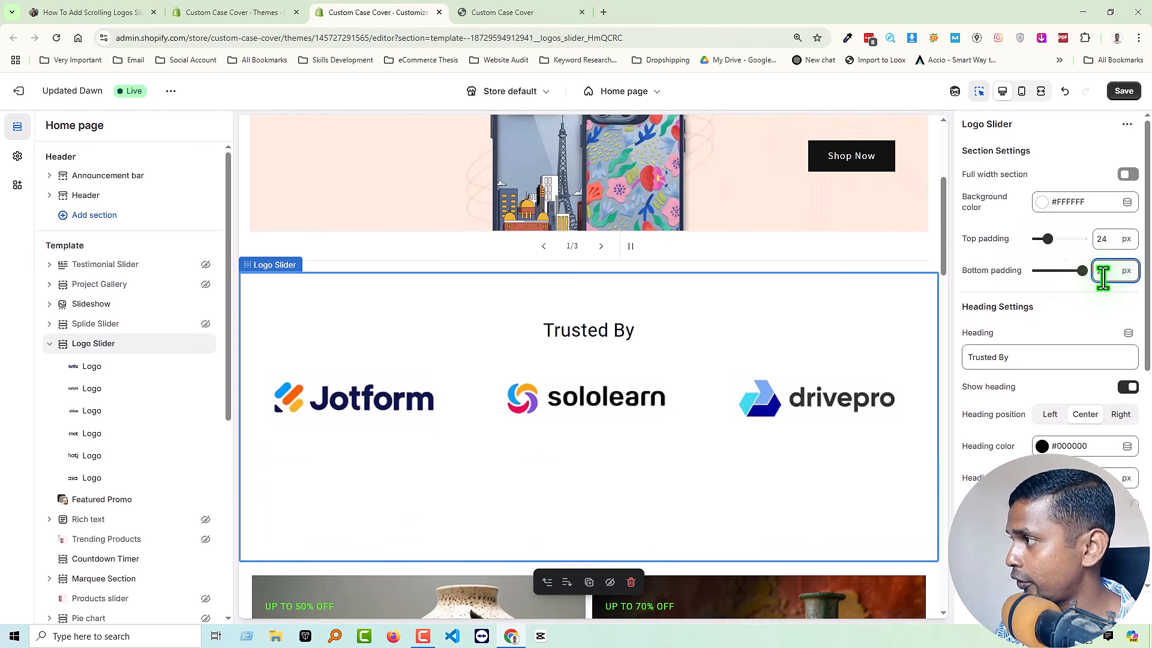
left_click(1082, 286)
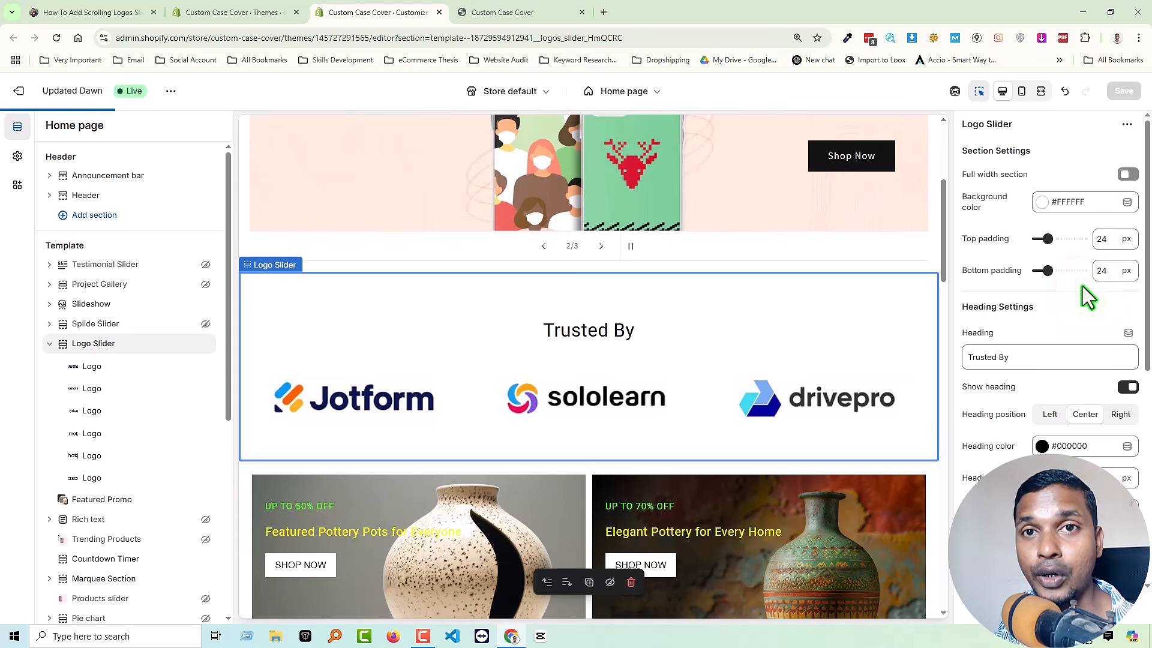
Replace the Logo Slider's heading text with "Our Partner".
scroll(1081, 286, "down", 1)
triple_click(1029, 282)
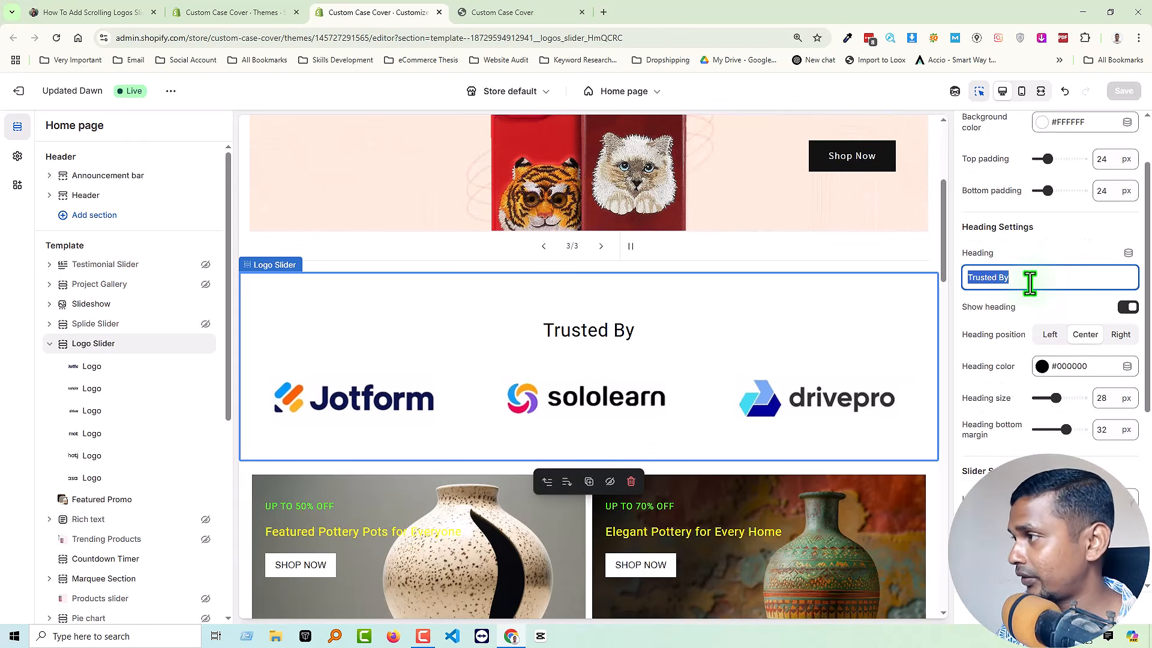
left_click(1062, 258)
triple_click(1032, 281)
key("BackSpace")
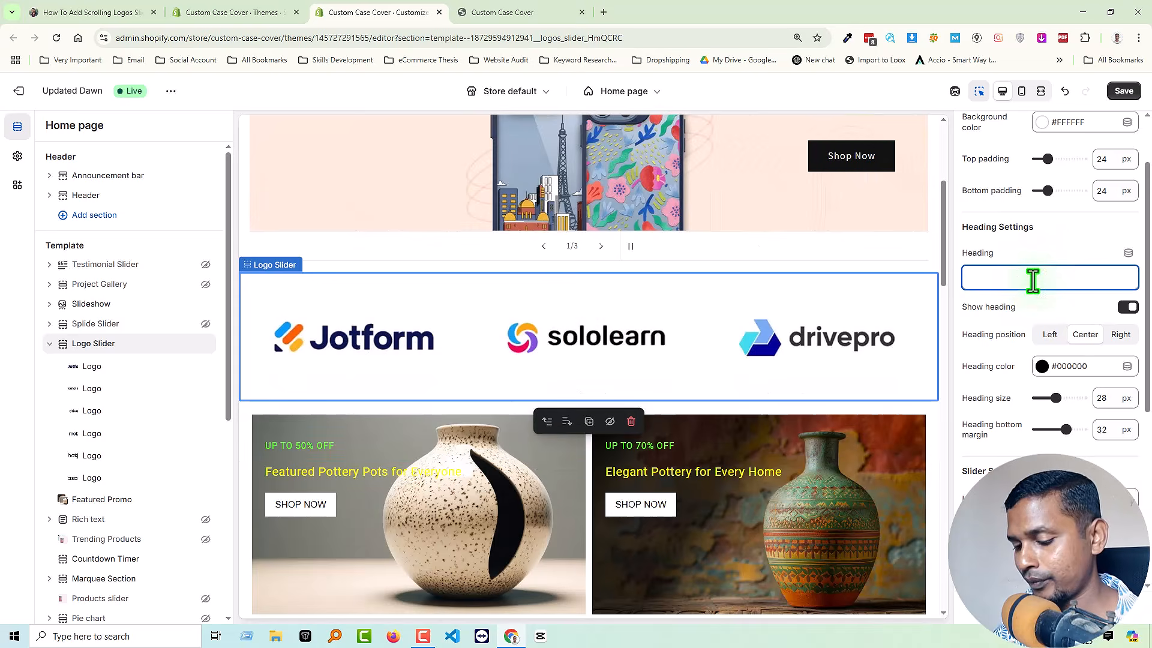
type("Our Partner")
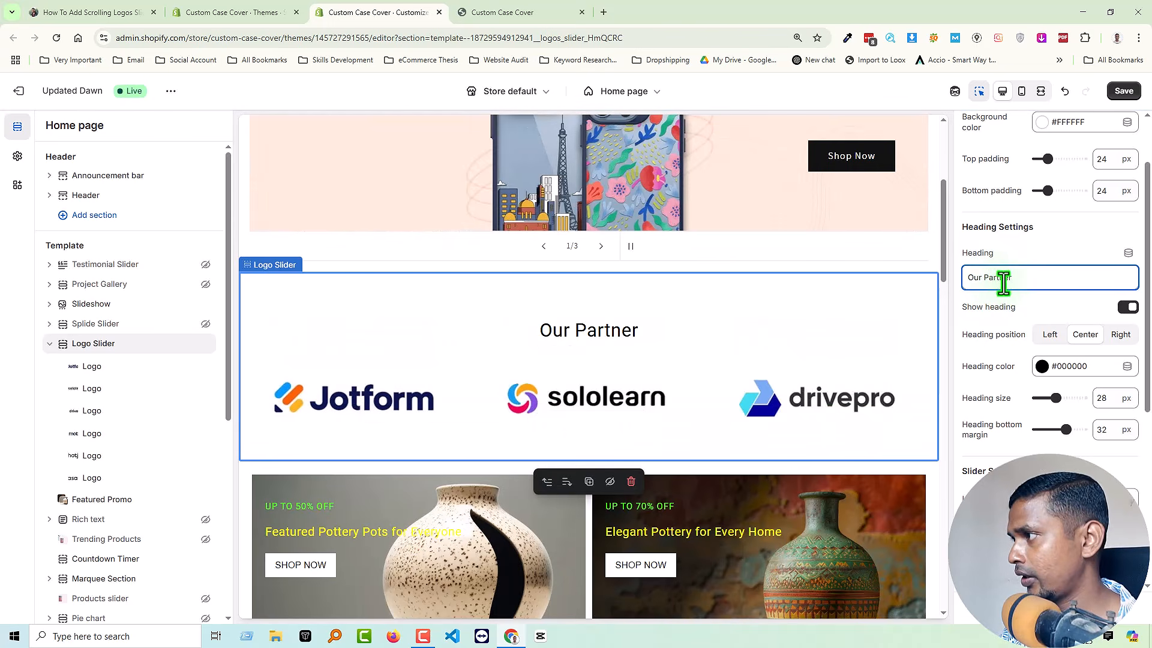
Set the Logo Slider's heading text back to "Trusted By".
key("ctrl+a")
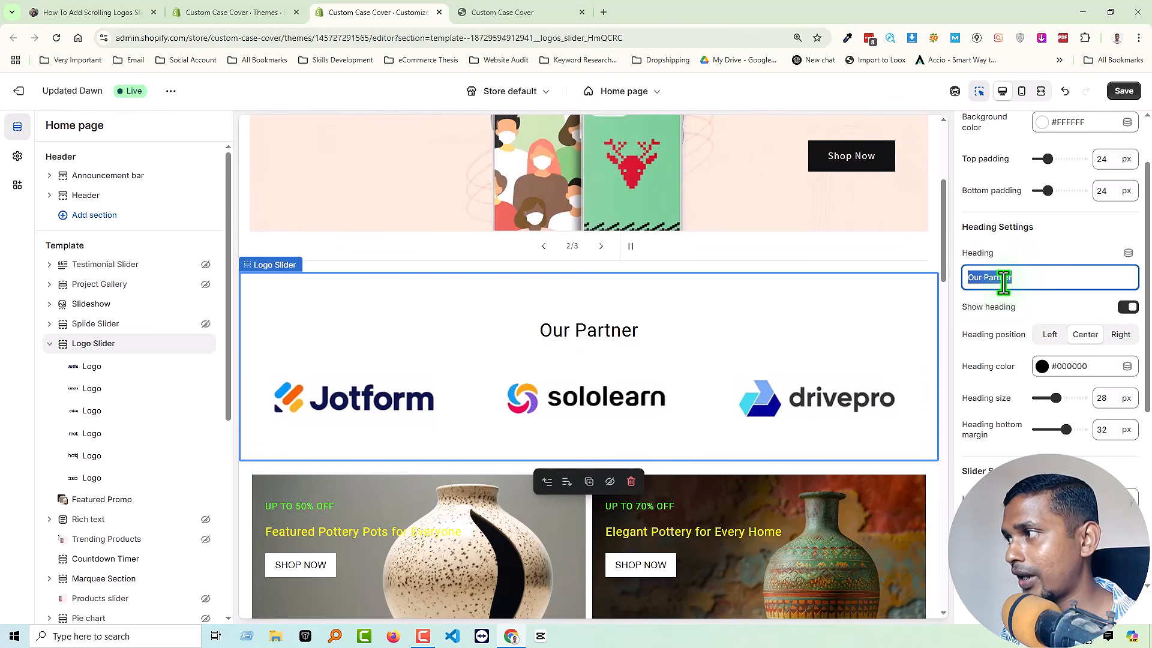
type("Trusted By")
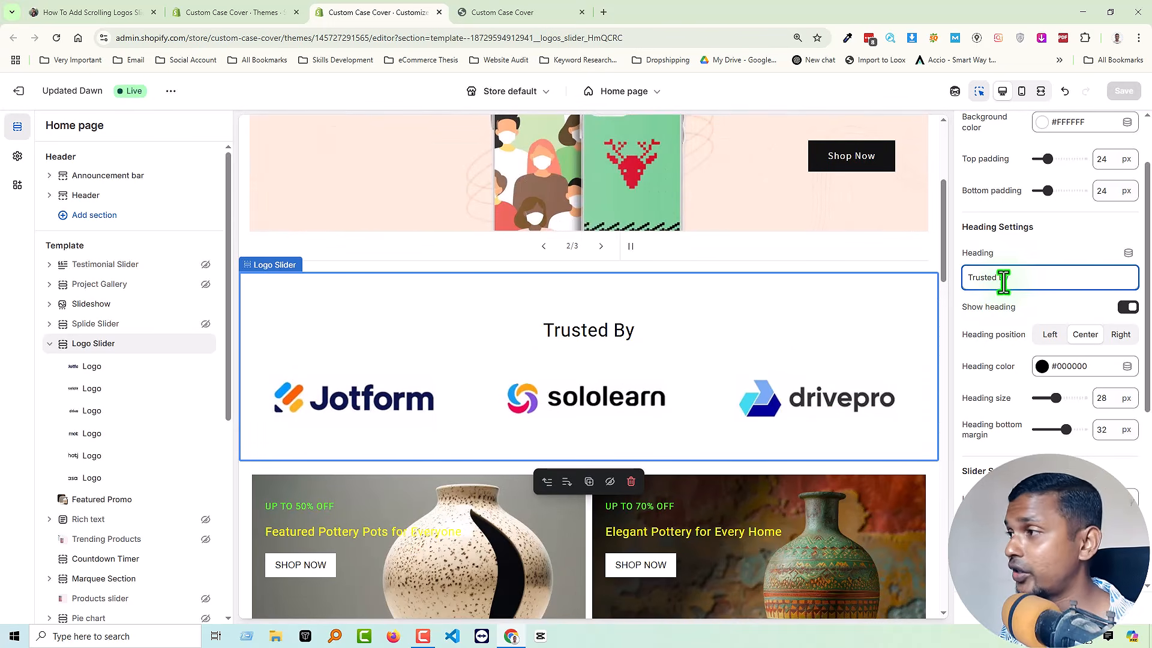
left_click(1038, 308)
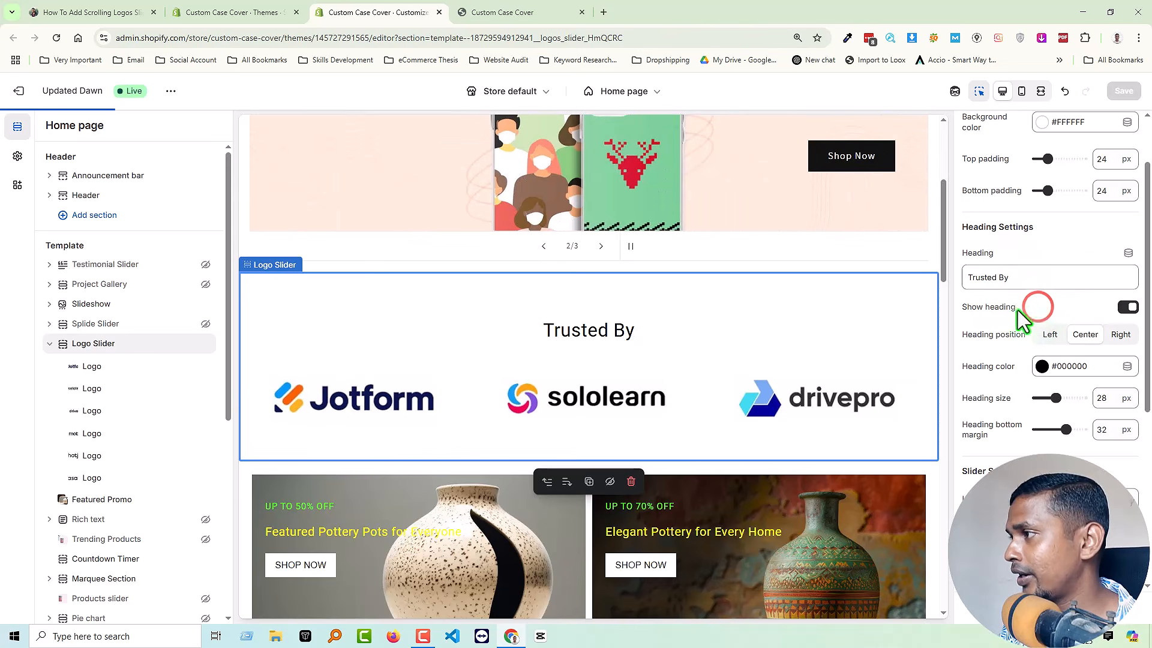
Hide and show the Logo Slider's heading twice, leaving it shown.
left_click(1127, 308)
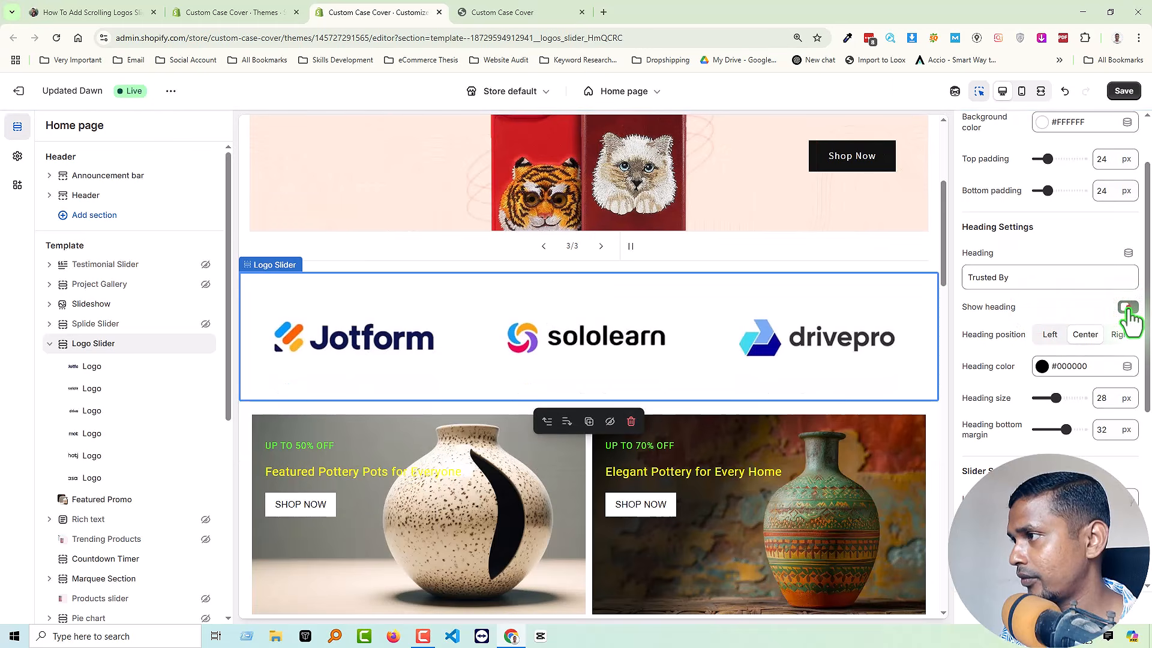
left_click(1127, 308)
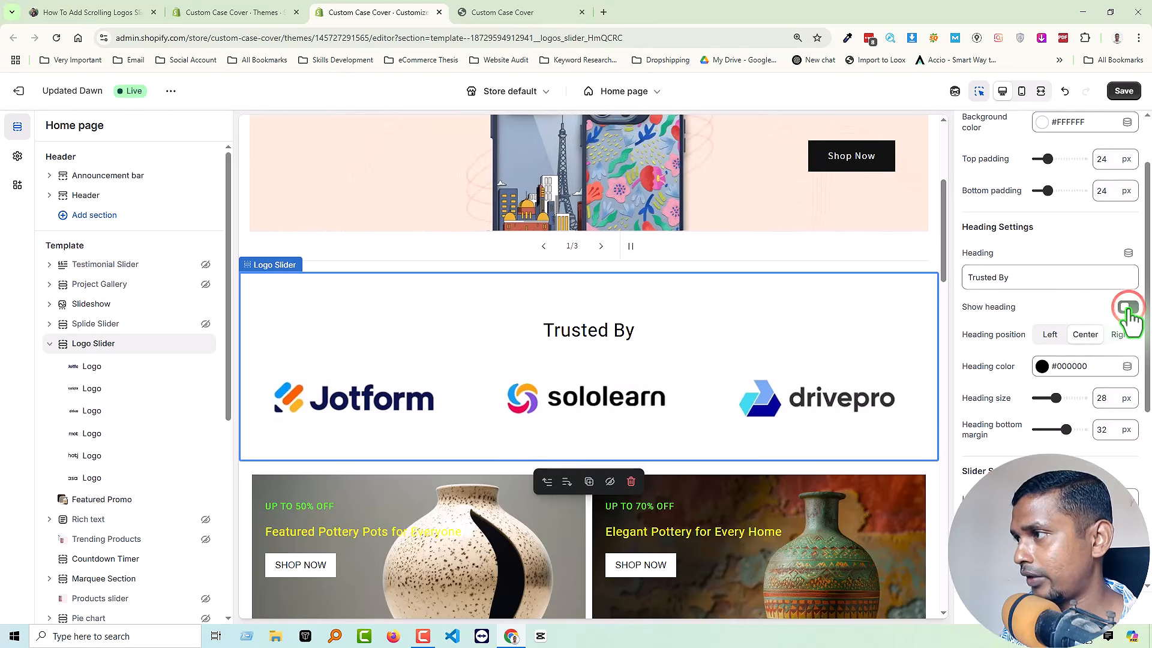
left_click(1127, 308)
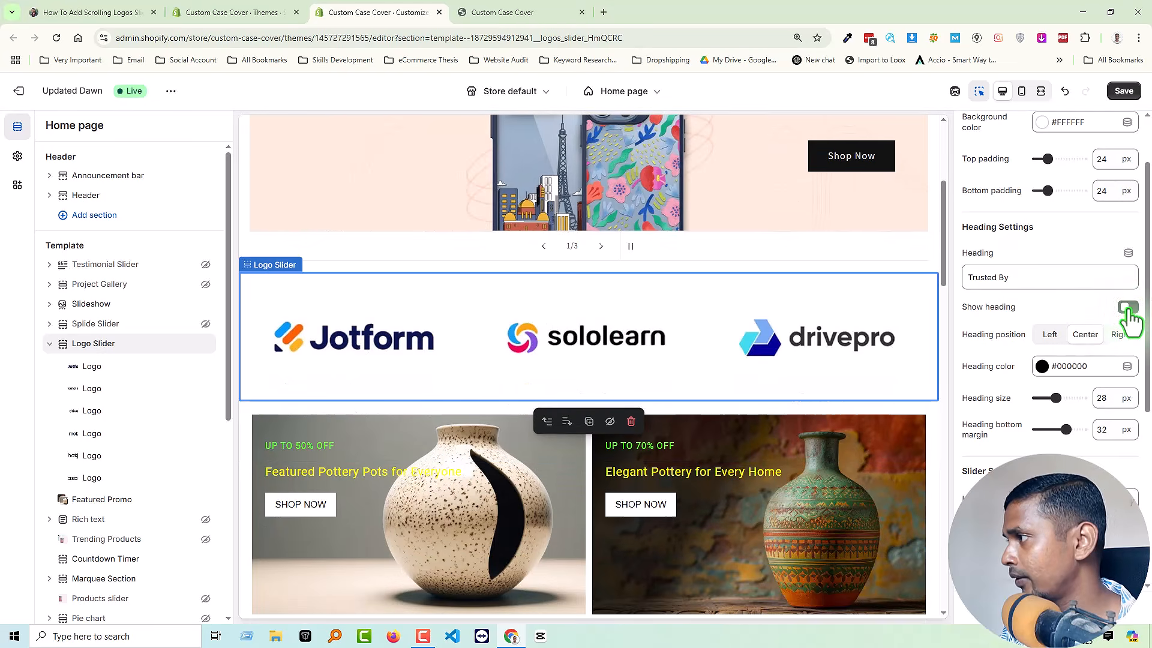
left_click(1127, 307)
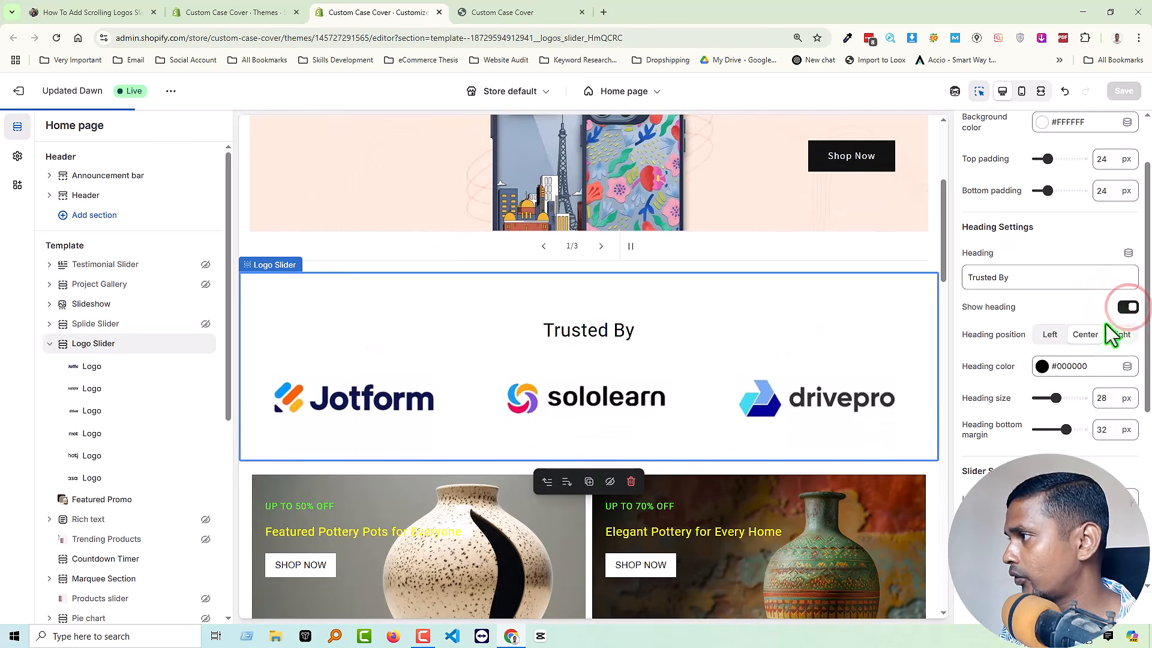
Try the left, center and right heading positions, and return the heading to center.
left_click(1045, 336)
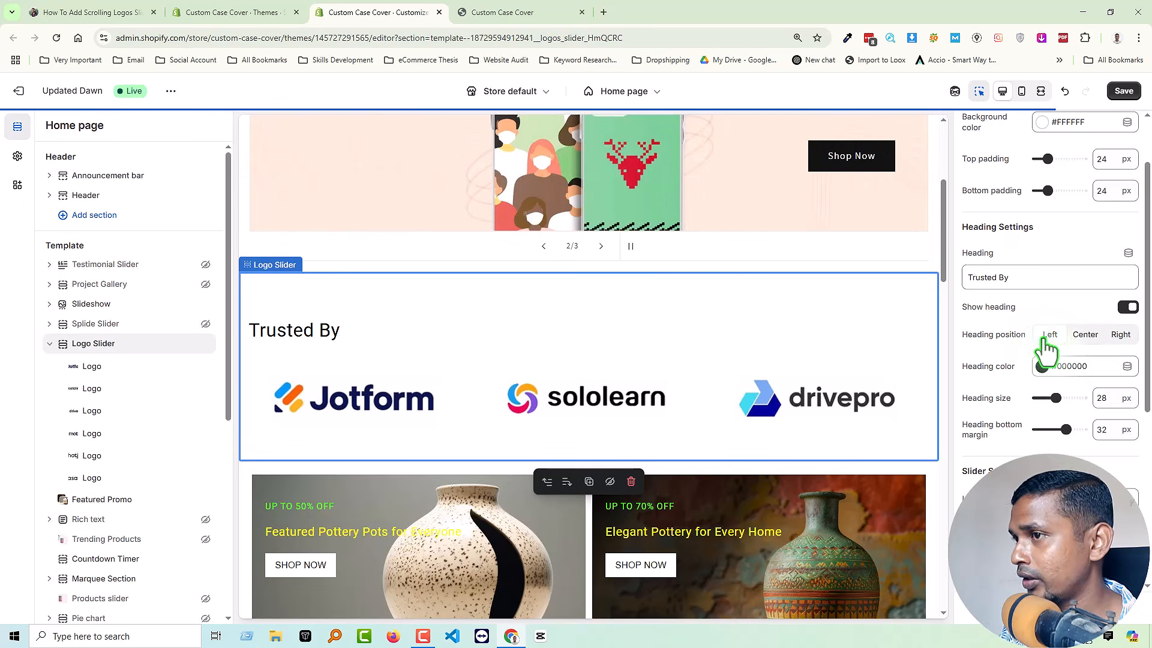
left_click(1086, 334)
left_click(1119, 334)
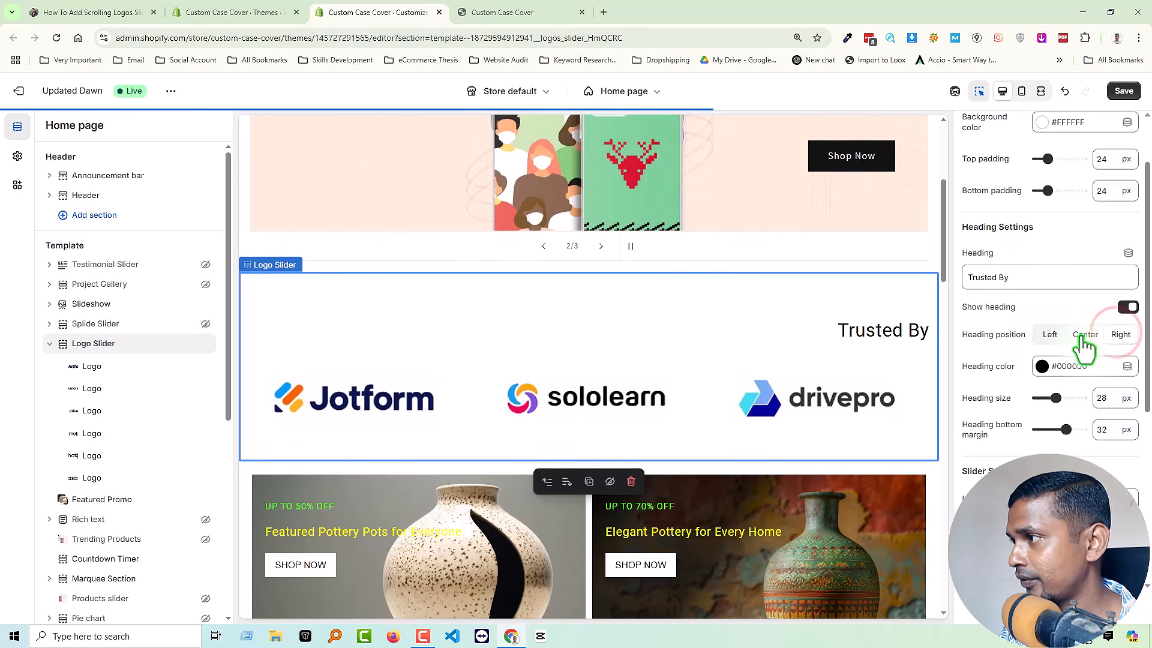
left_click(1081, 335)
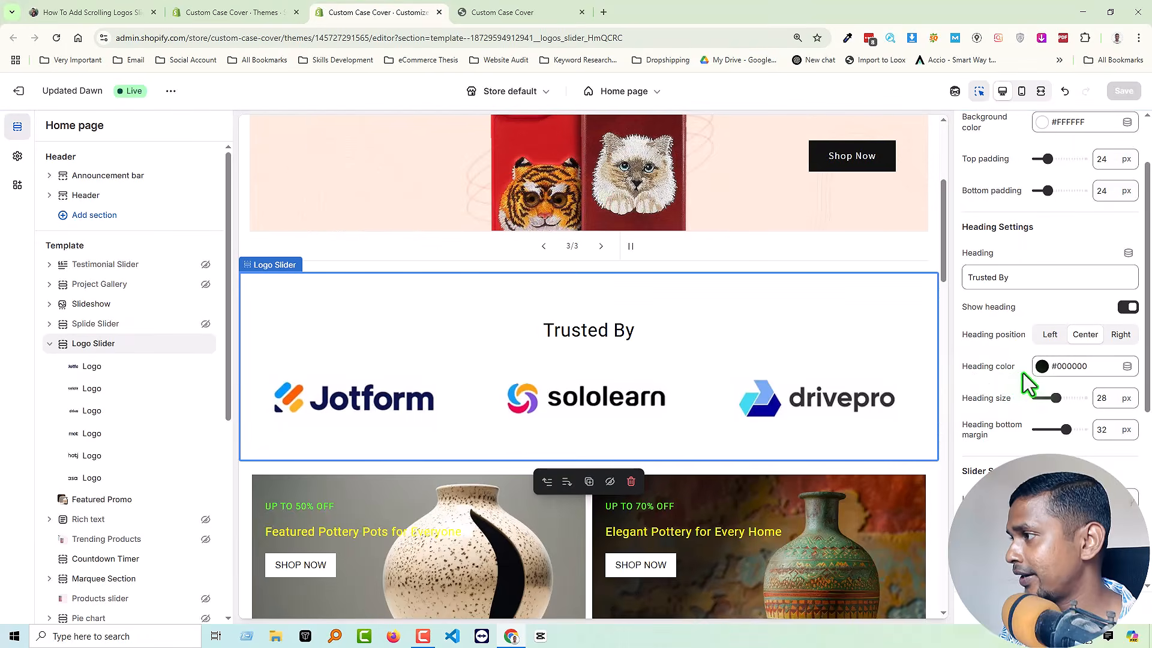
Set the Logo Slider's heading color to yellow (#FFFB00).
left_click(1043, 375)
left_click(1066, 339)
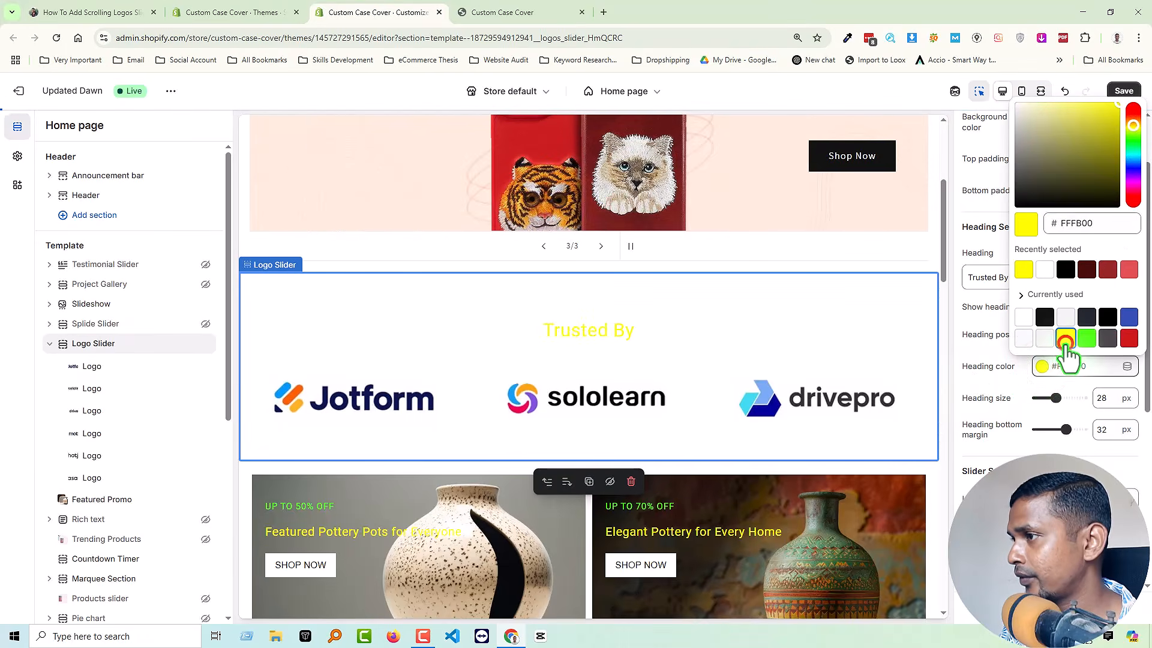
left_click(1019, 392)
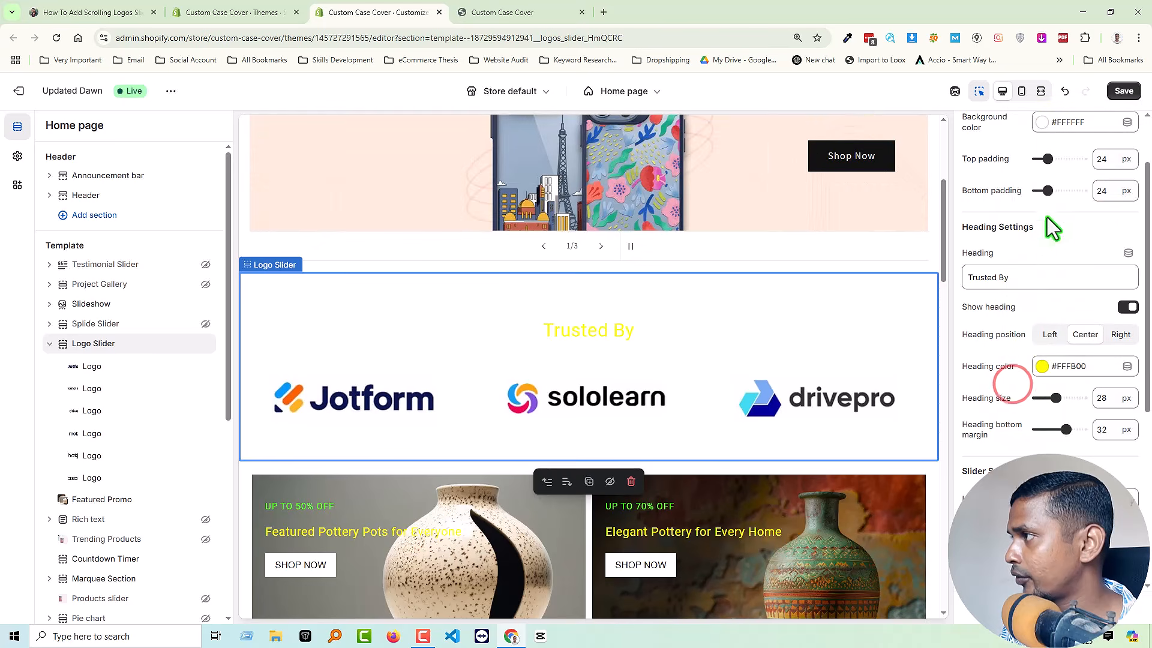
Set the Logo Slider's background color to black (#000000) and its heading size to 36 px.
left_click(1041, 122)
left_click_drag(1036, 209, 970, 260)
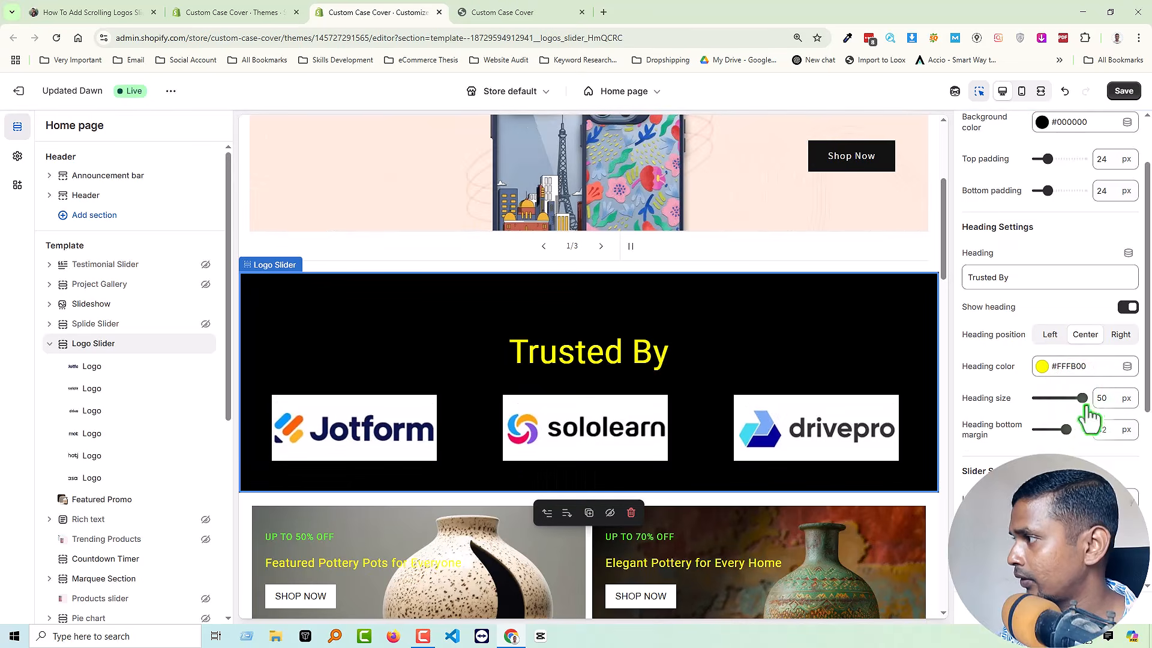
left_click(1100, 398)
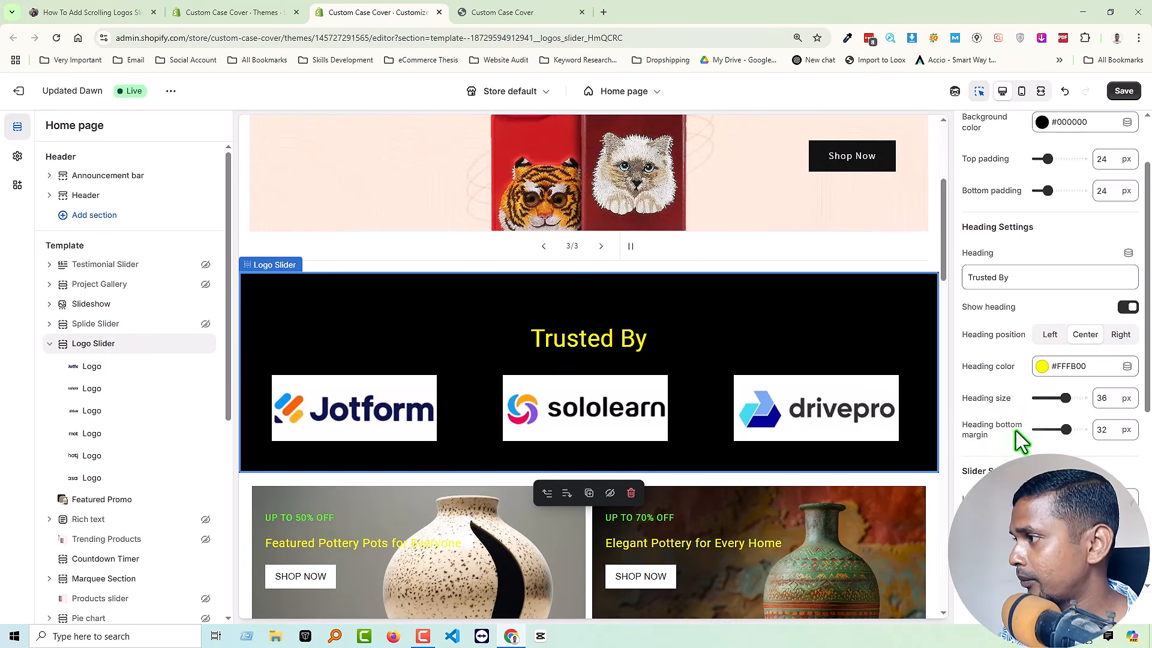
Set the Logo Slider's heading bottom margin to 50 px and its slider speed to 1, and save the changes.
mouse_move(1066, 429)
left_mouse_down()
mouse_move(986, 437)
mouse_move(1082, 429)
left_mouse_up()
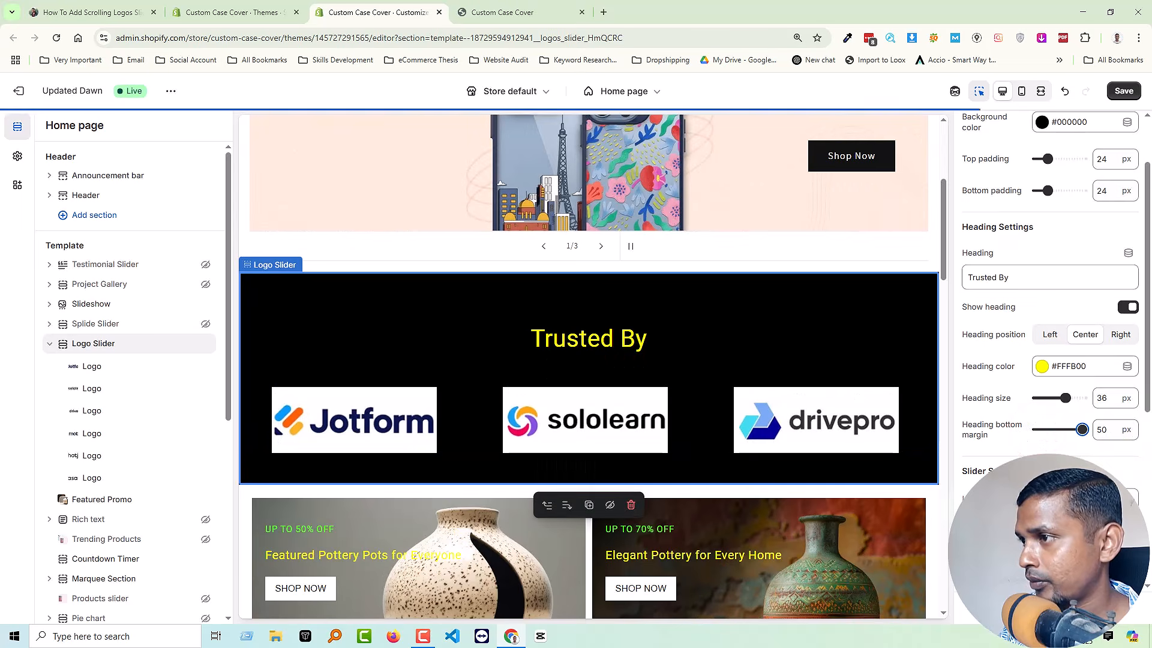
scroll(1042, 443, "down", 1)
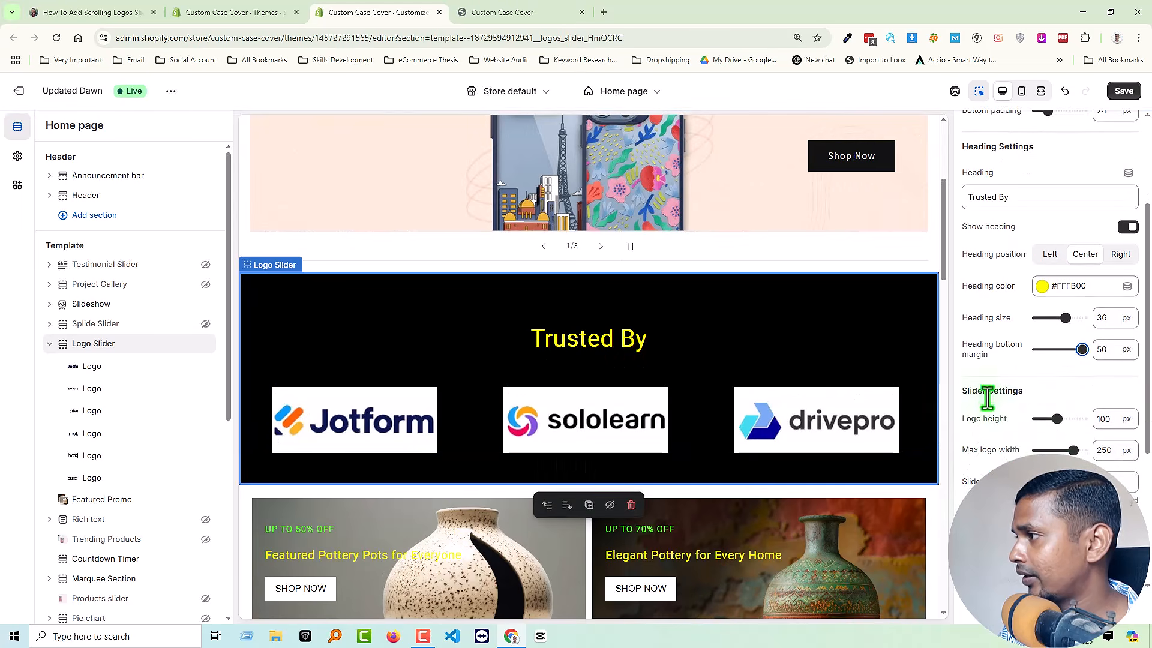
scroll(1012, 414, "down", 1)
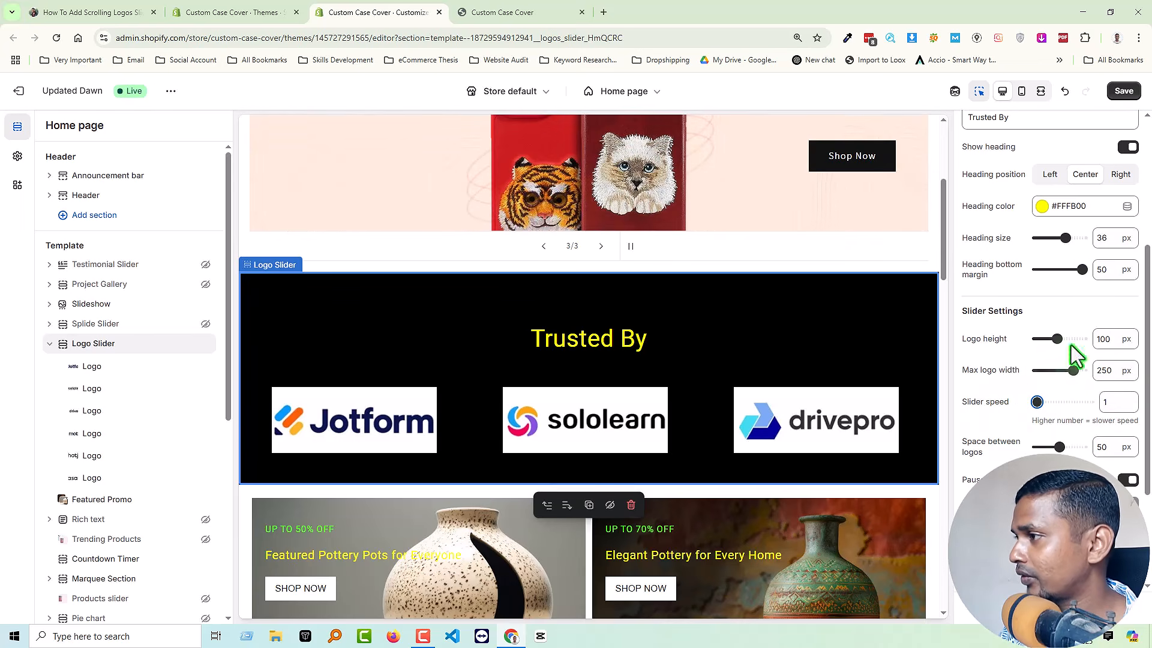
left_click(1125, 92)
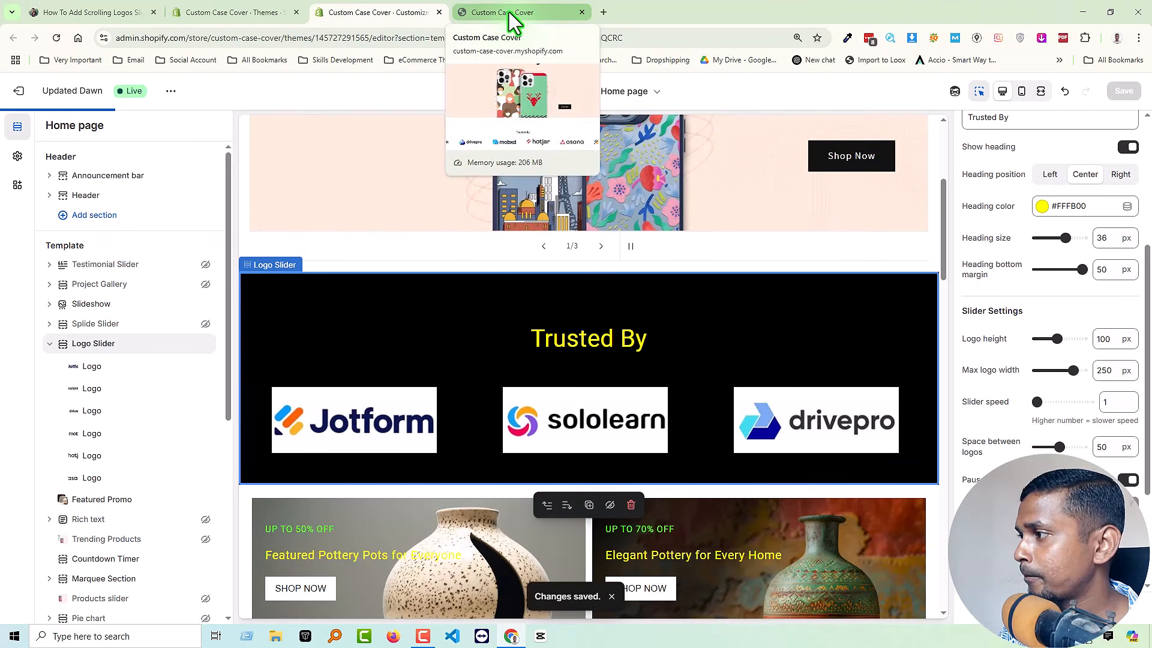
Switch to the live storefront, reload the home page and check how fast the Trusted By logos scroll.
left_click(508, 12)
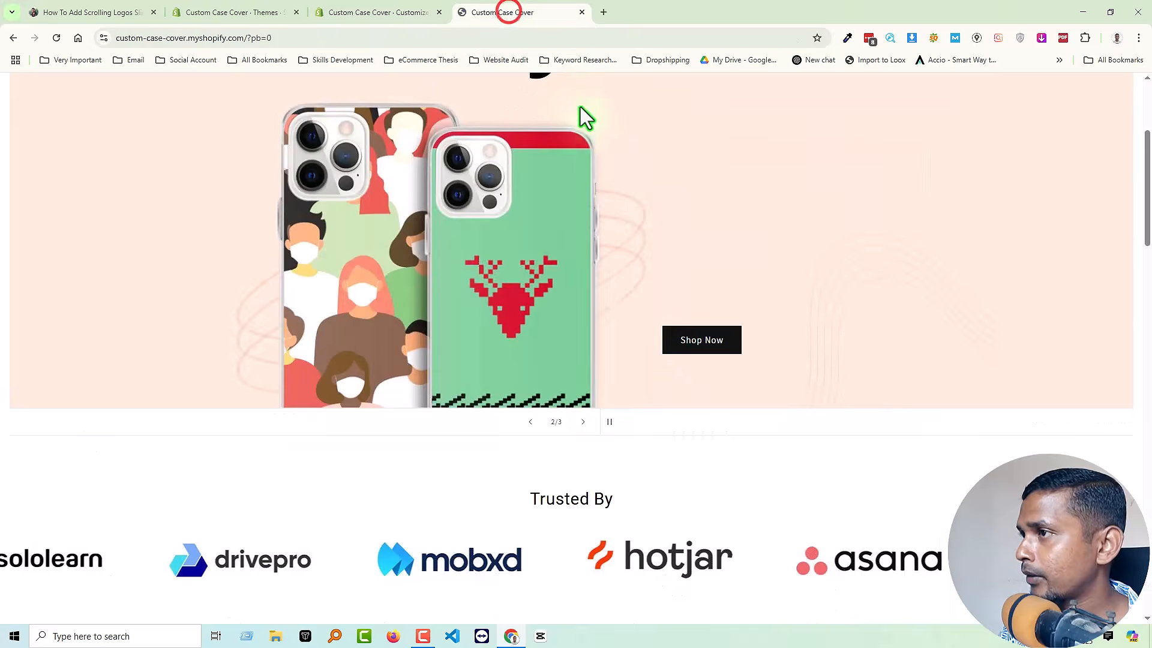
right_click(872, 235)
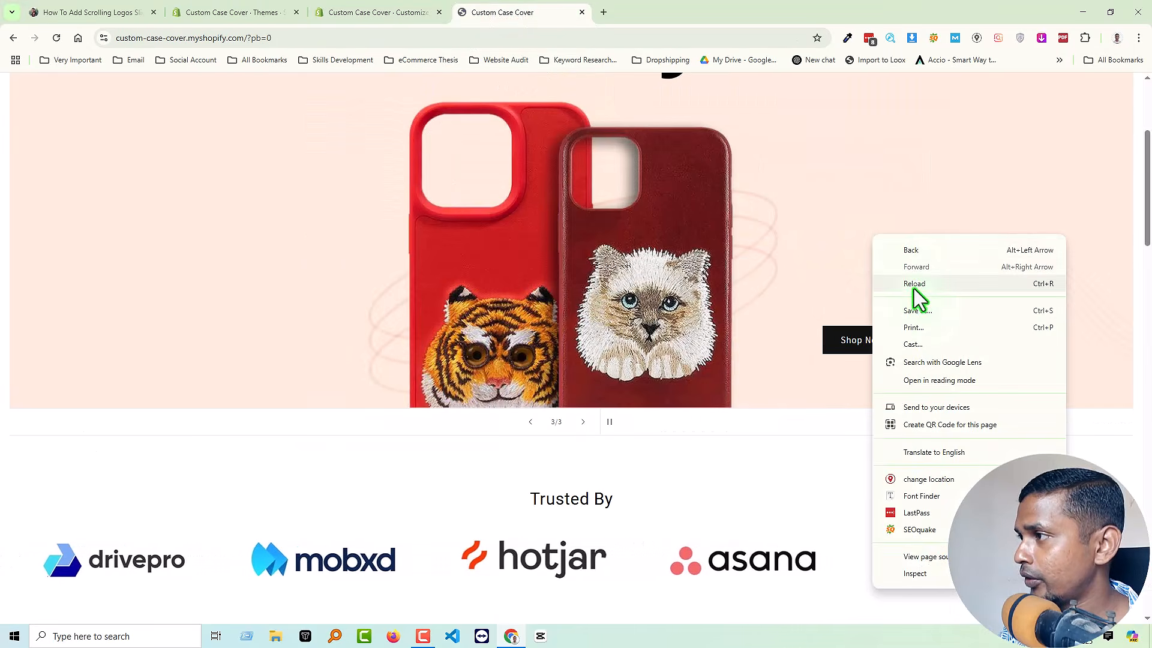
left_click(913, 284)
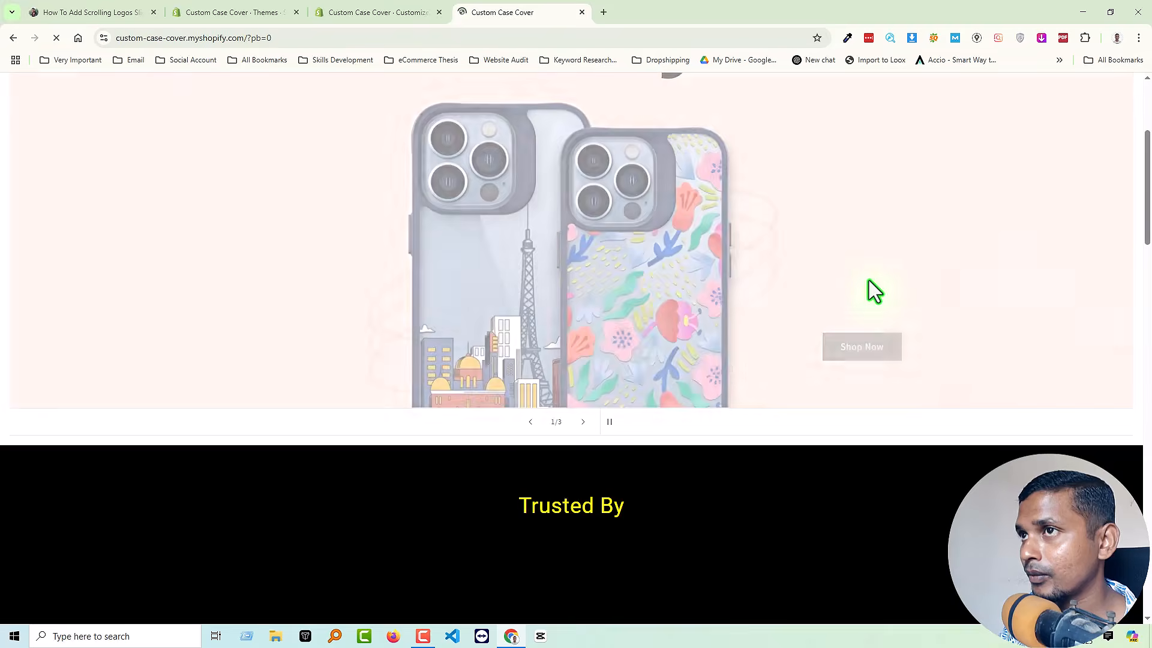
scroll(894, 287, "down", 2)
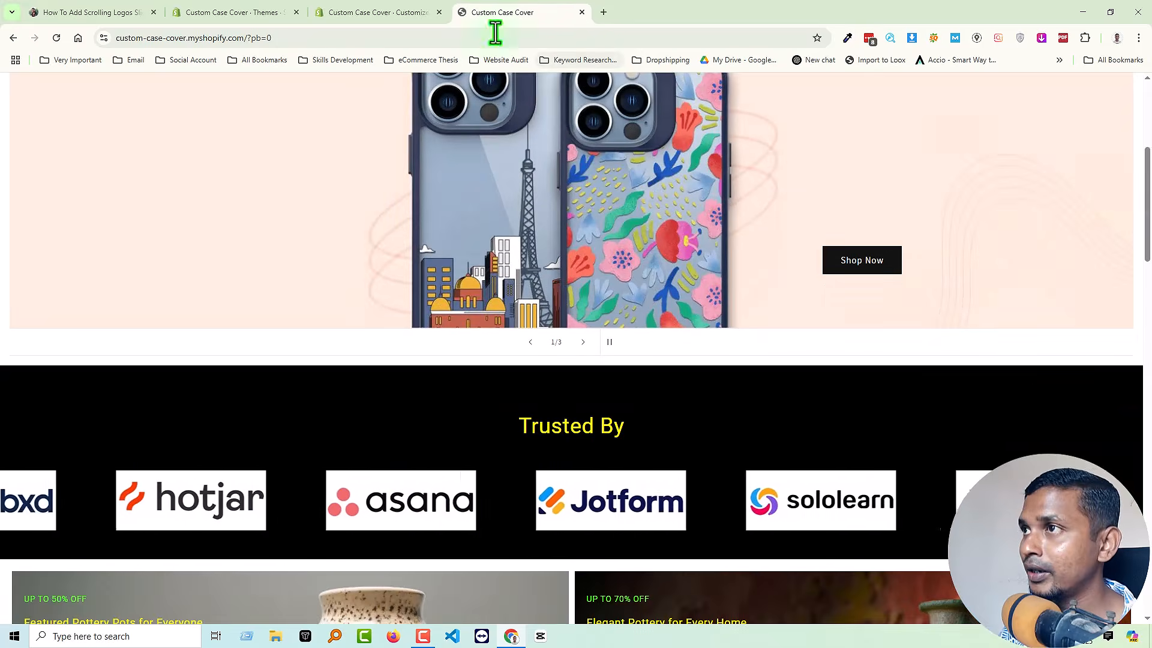
Return to the theme editor, set the Logo Slider's slider speed to 16 and save.
left_click(355, 9)
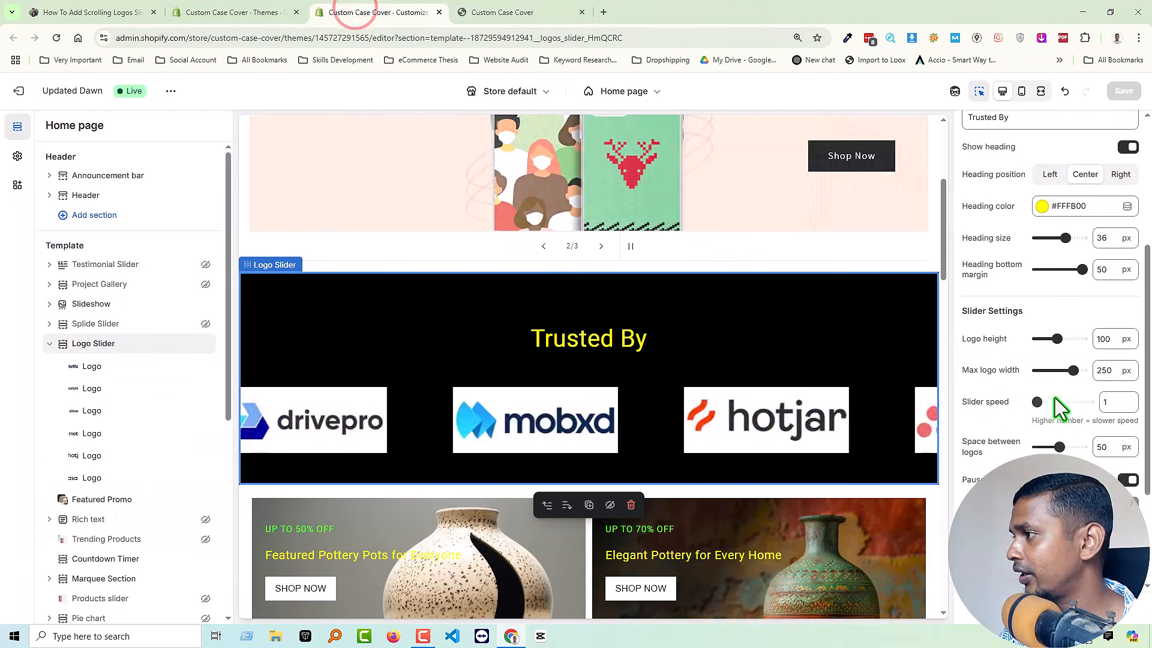
left_click_drag(1042, 402, 1077, 408)
left_click(1122, 93)
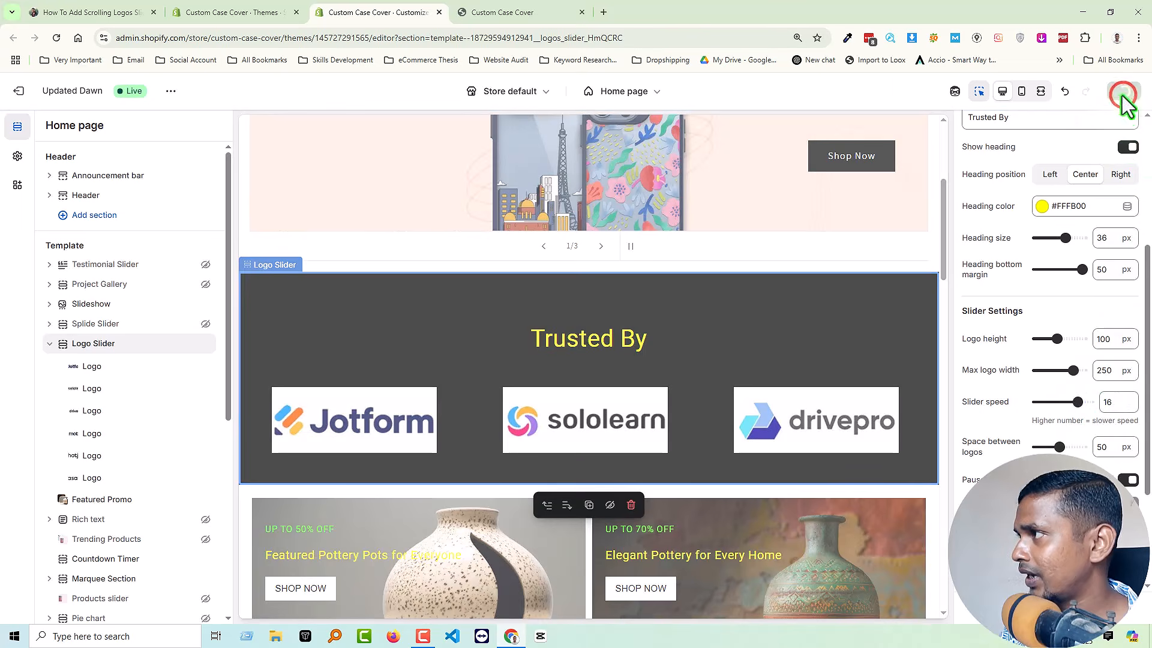
Reload the live storefront and check the logo scrolling at speed 16.
left_click(501, 12)
right_click(350, 357)
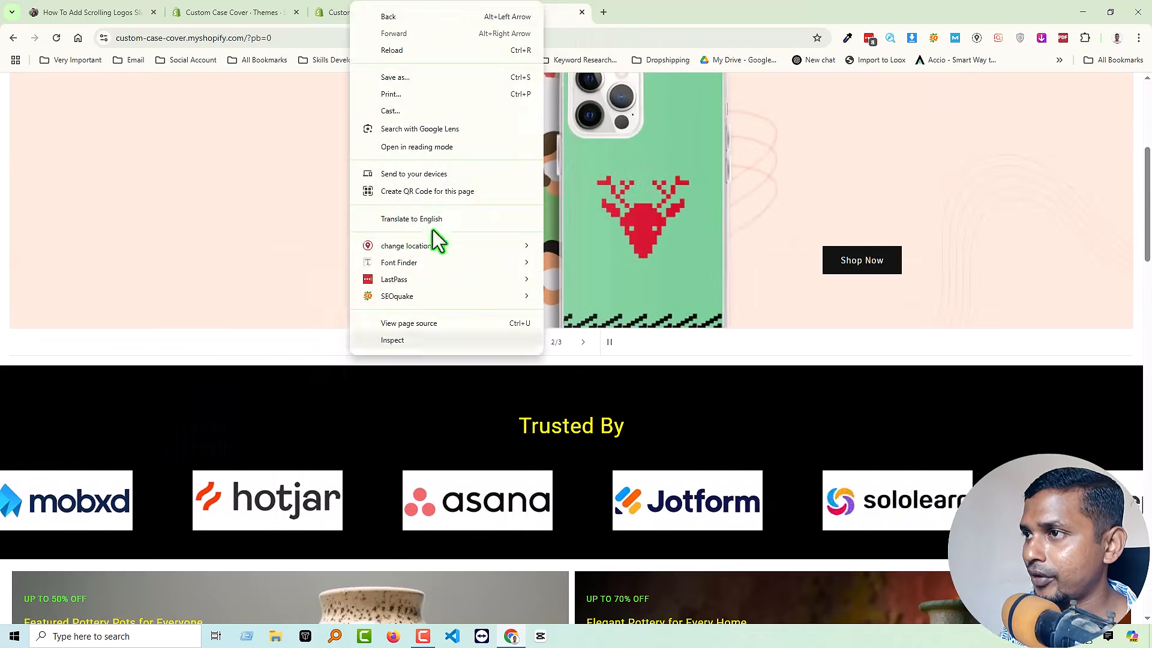
left_click(393, 51)
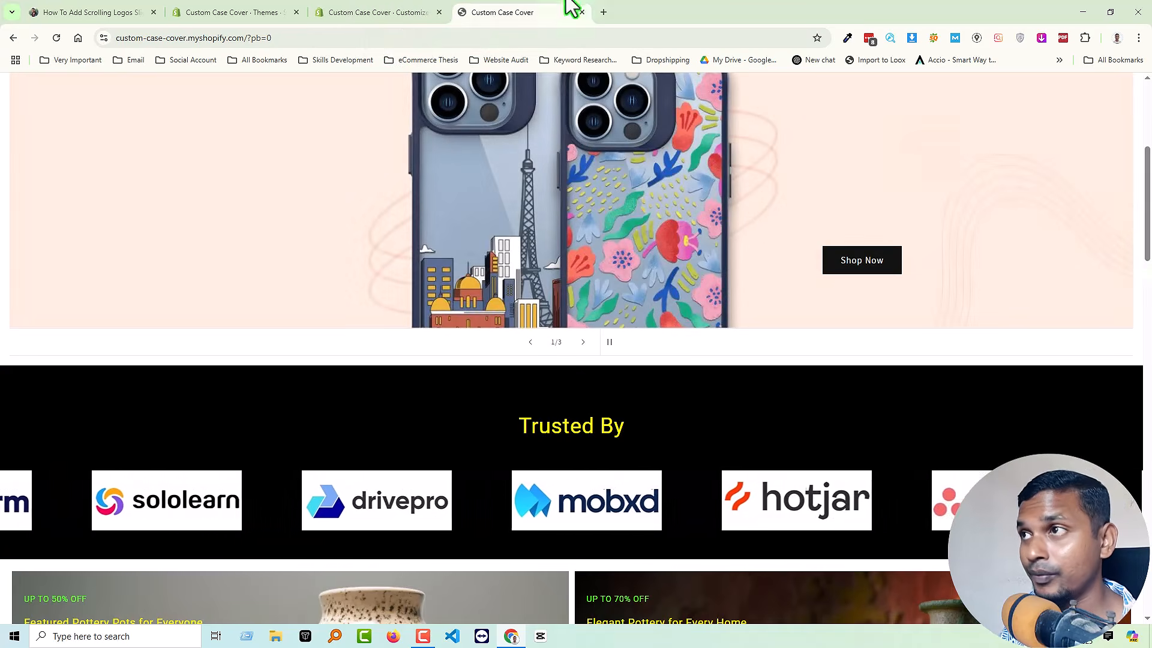
In the theme editor, set the slider speed to 20, try 5 px between logos, return the spacing to 50 px, and save.
left_click(348, 13)
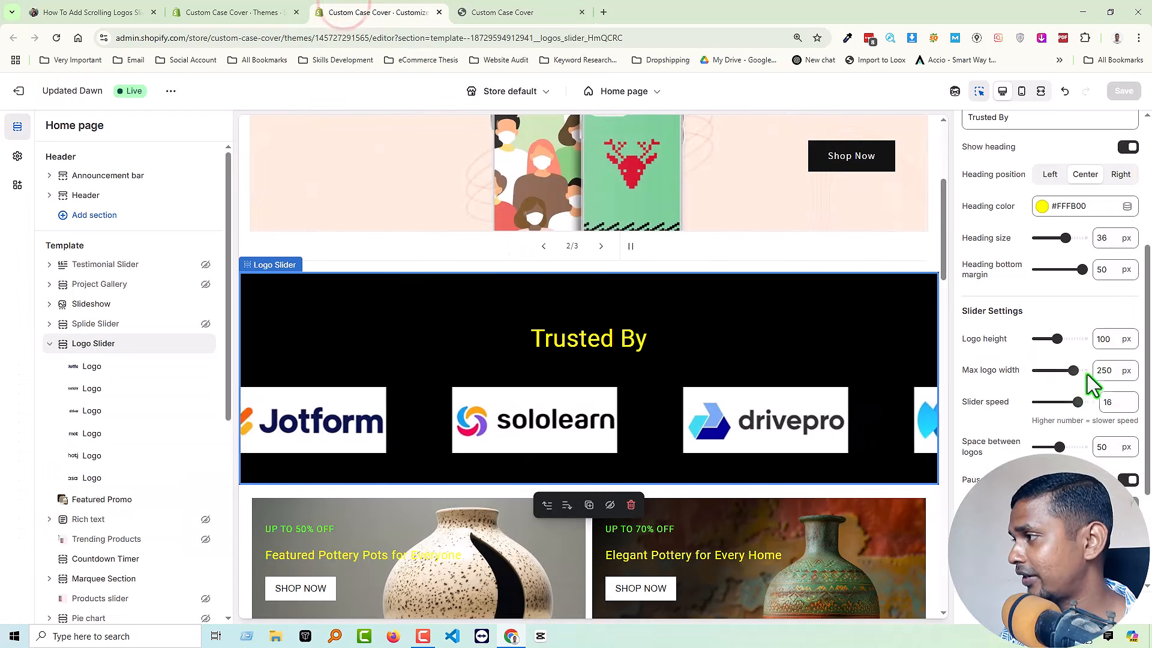
mouse_move(1078, 396)
left_mouse_down()
mouse_move(1110, 397)
mouse_move(1089, 401)
left_mouse_up()
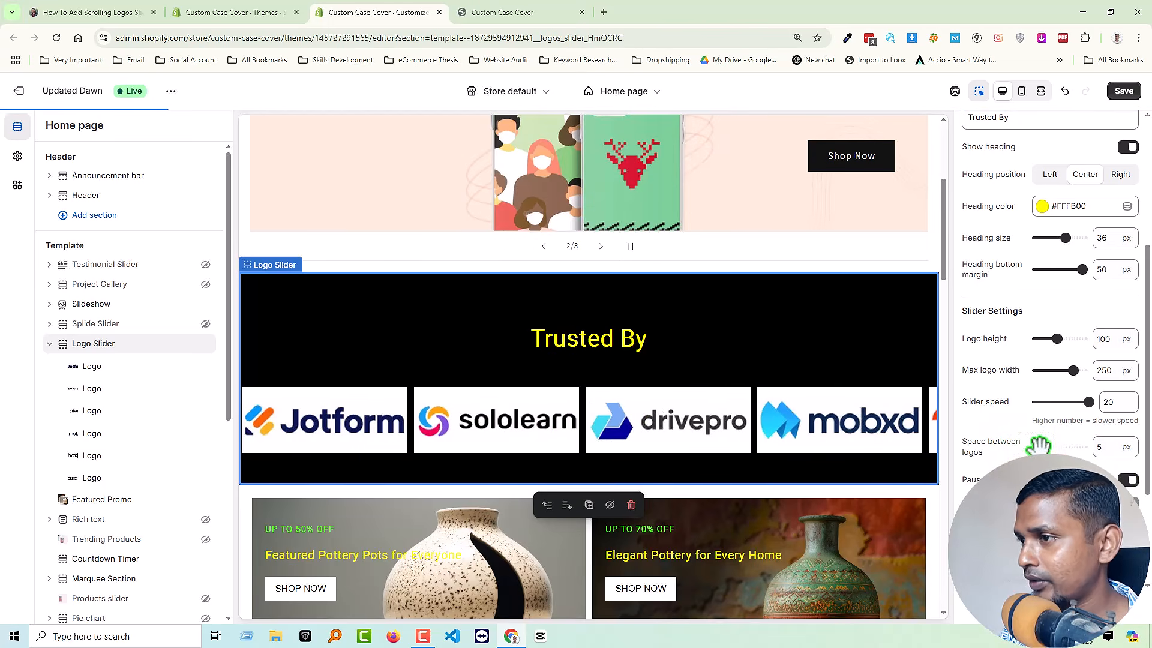
left_click_drag(1042, 447, 1059, 447)
scroll(1019, 419, "down", 1)
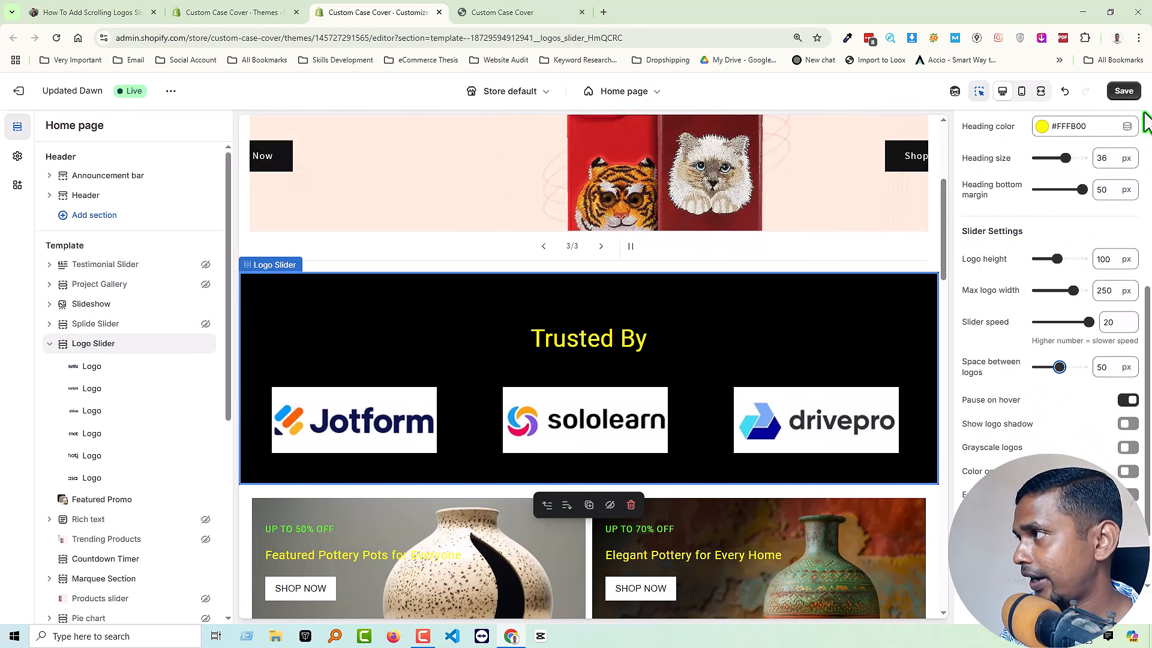
left_click(1124, 90)
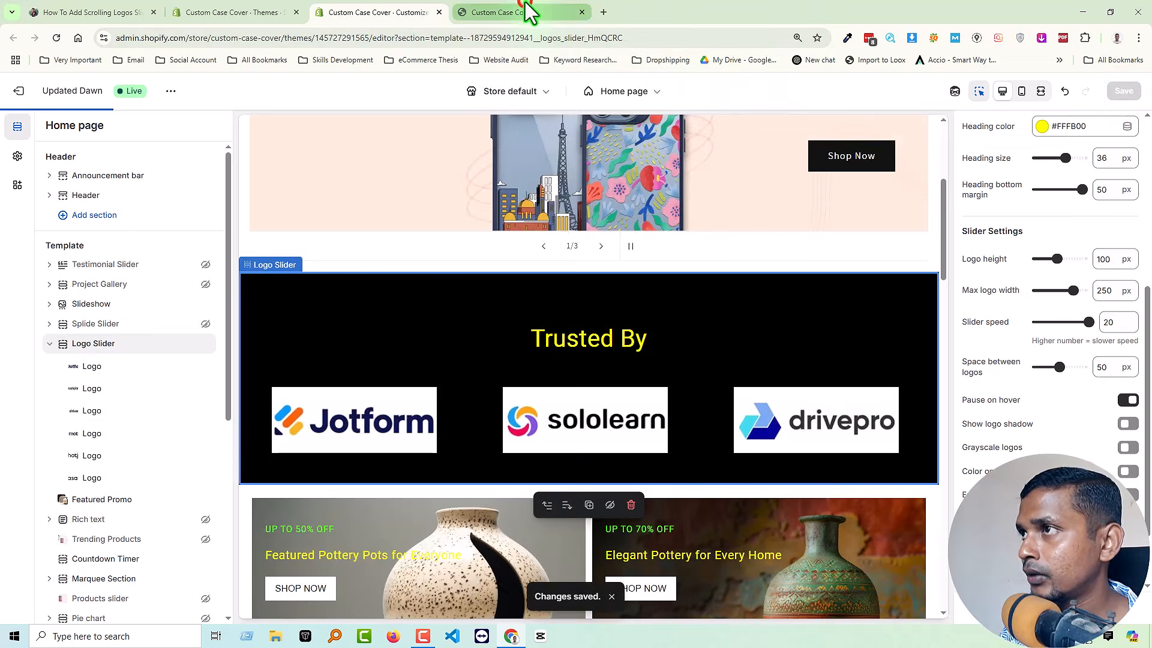
Reload the live storefront and check the logo scrolling at speed 20 and its pause on hover.
left_click(528, 12)
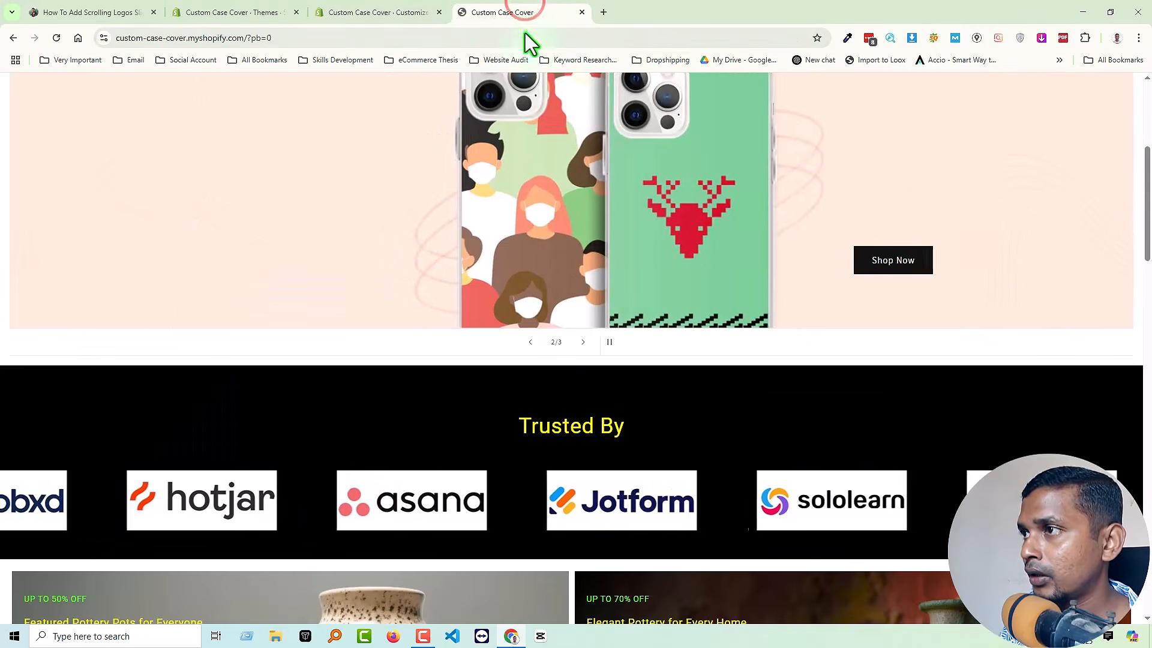
right_click(586, 398)
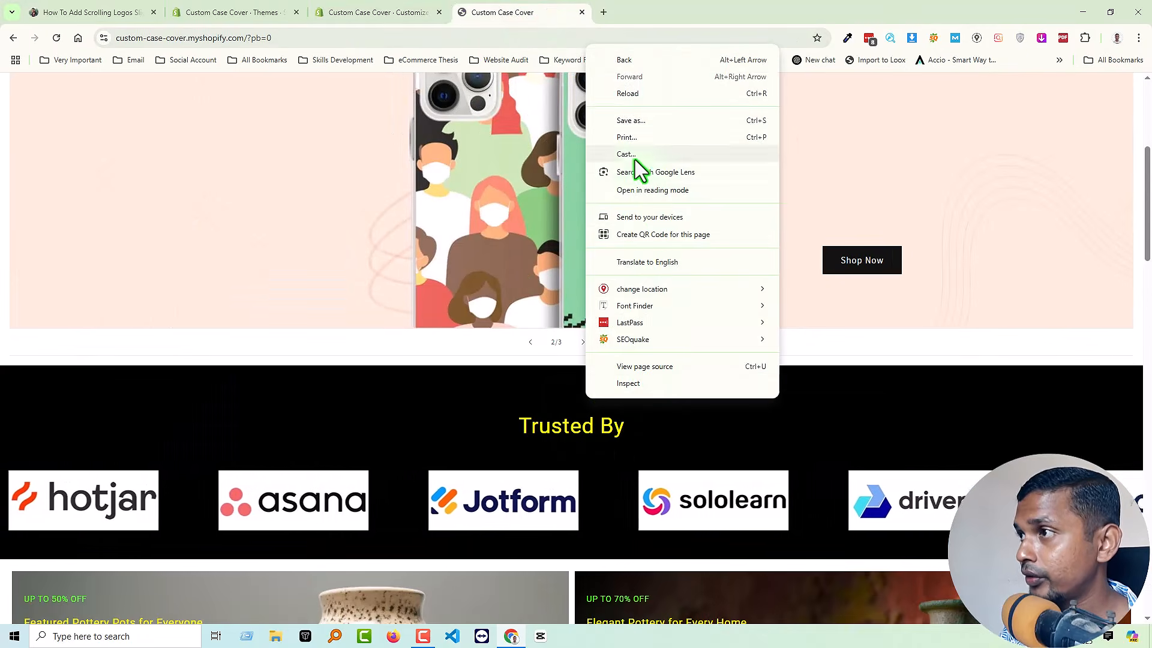
left_click(634, 94)
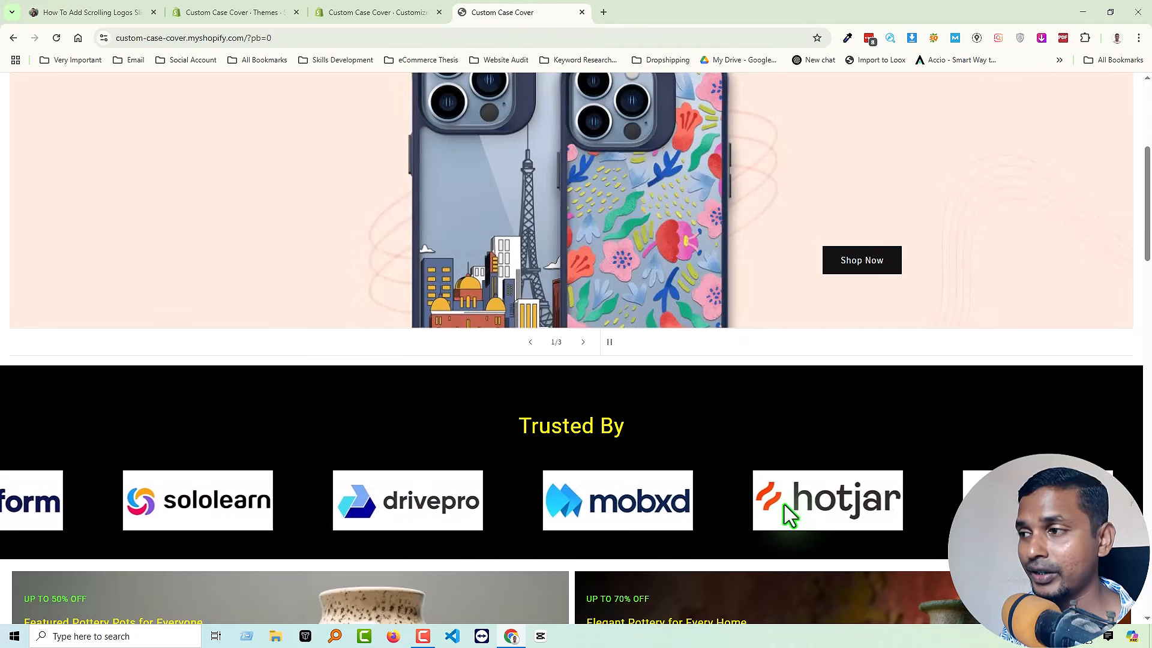
Back in the theme editor, turn on the logo shadow and set the Logo Slider's background color to white (#FFFFFF).
left_click(354, 12)
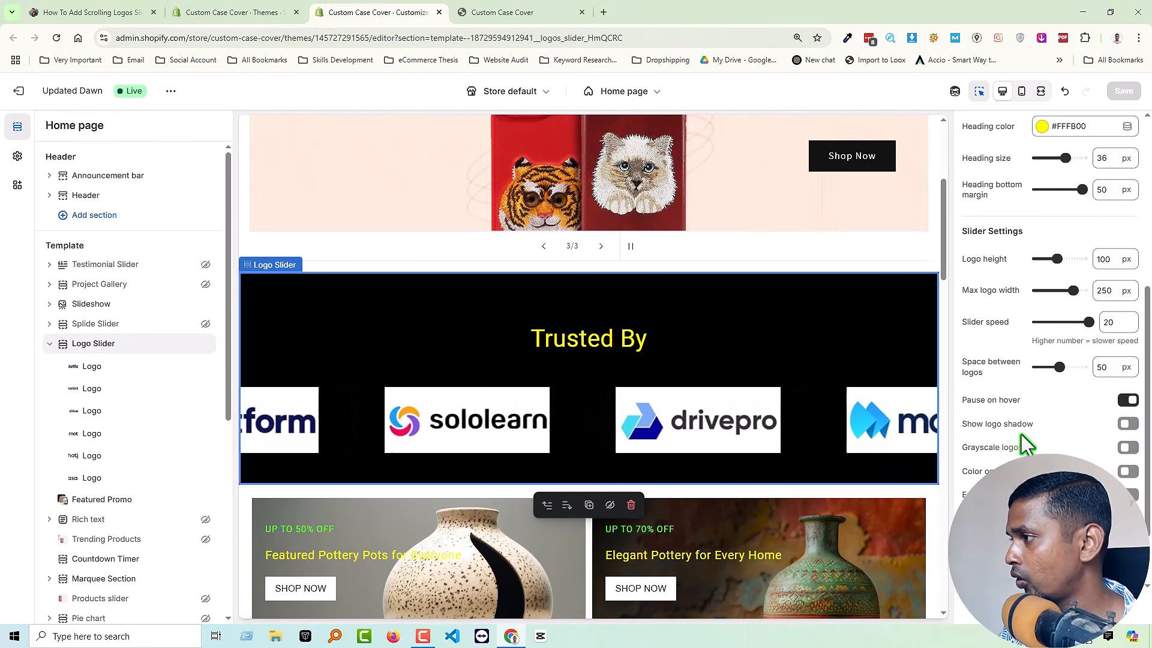
left_click(1128, 424)
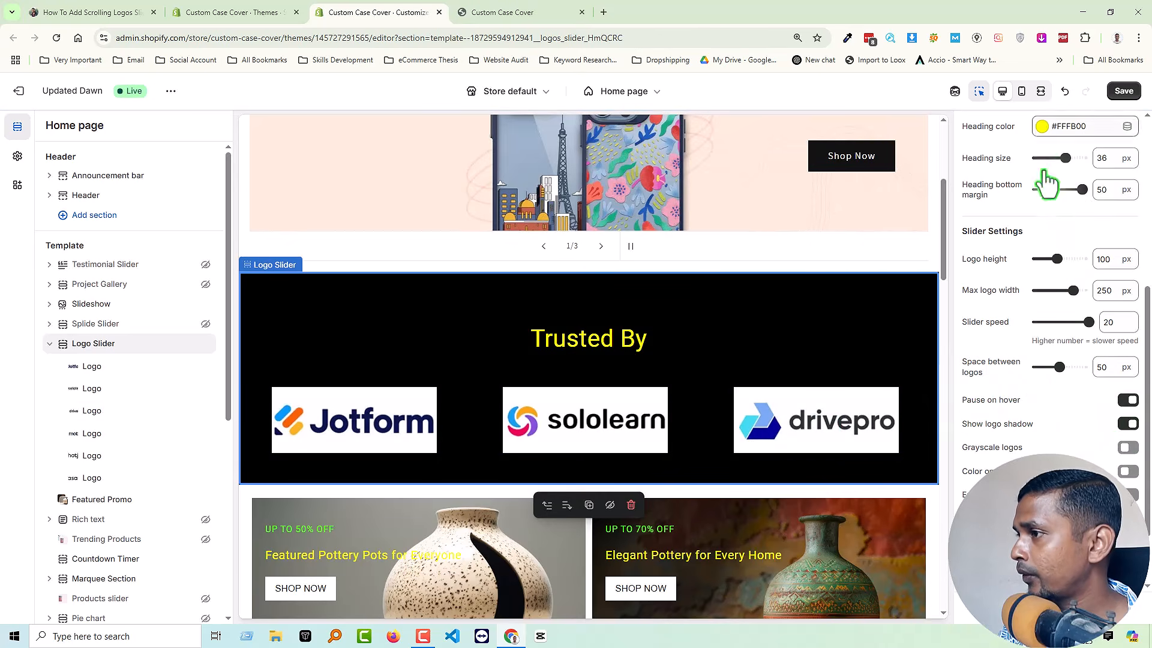
scroll(1050, 180, "up", 5)
left_click(1042, 205)
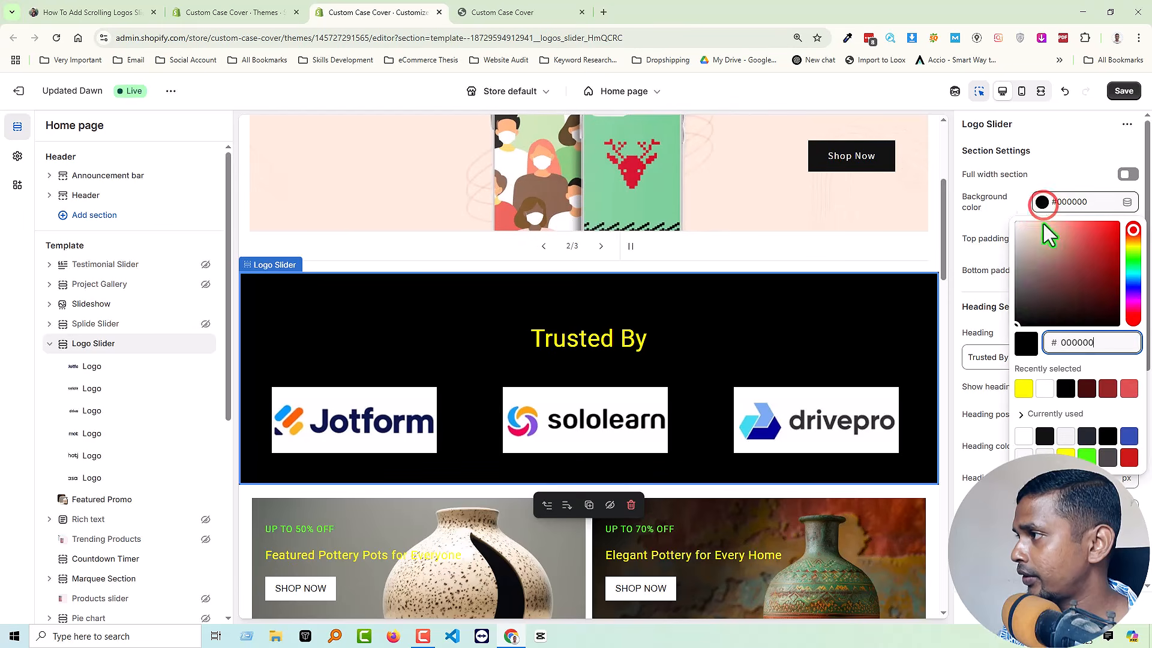
left_click_drag(1035, 281, 986, 179)
left_click(1078, 147)
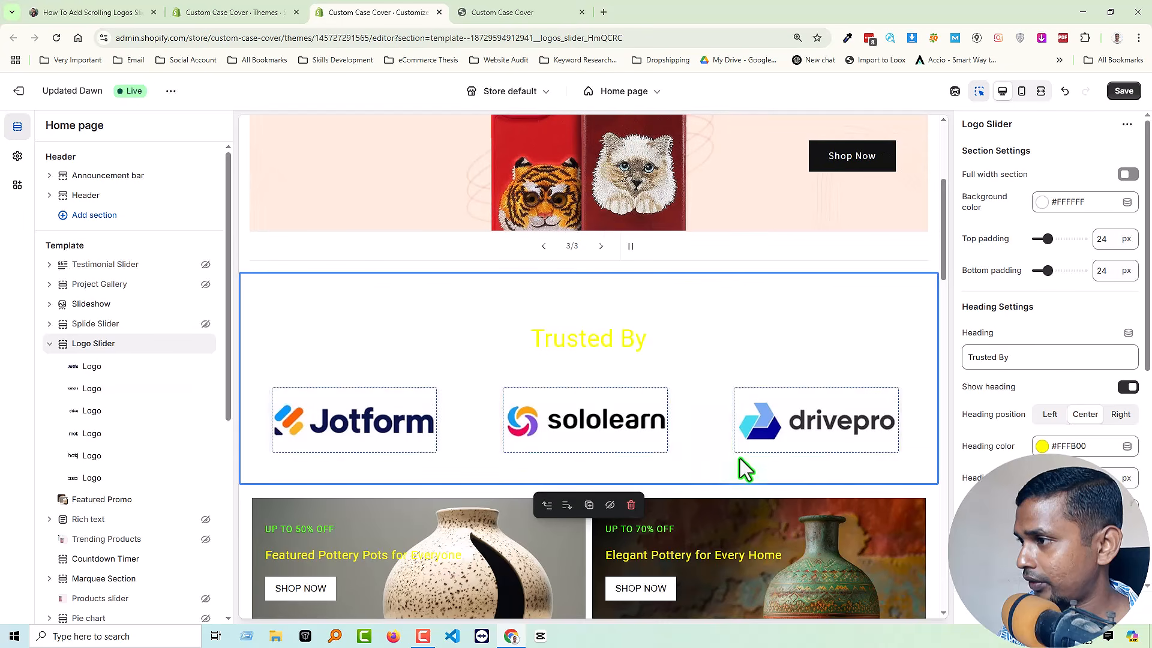
Try green (#48FF0A) for the Logo Slider's heading and set the heading color to blue (#334FB4).
scroll(1074, 427, "down", 4)
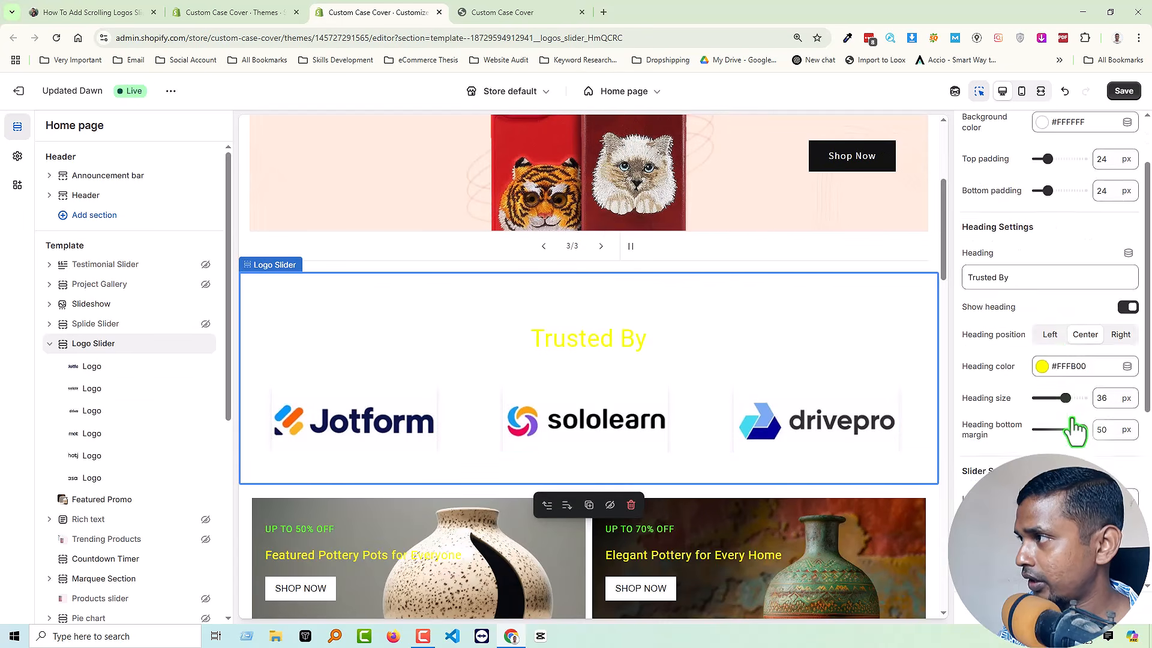
scroll(1074, 420, "up", 4)
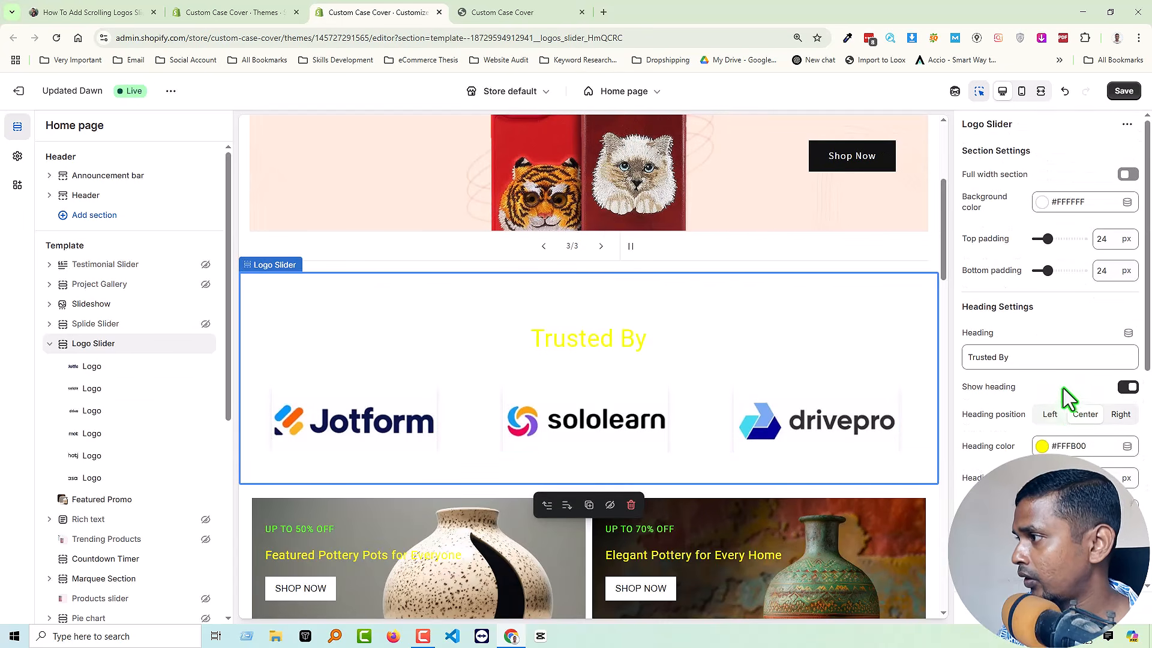
left_click(1042, 446)
left_click(1126, 396)
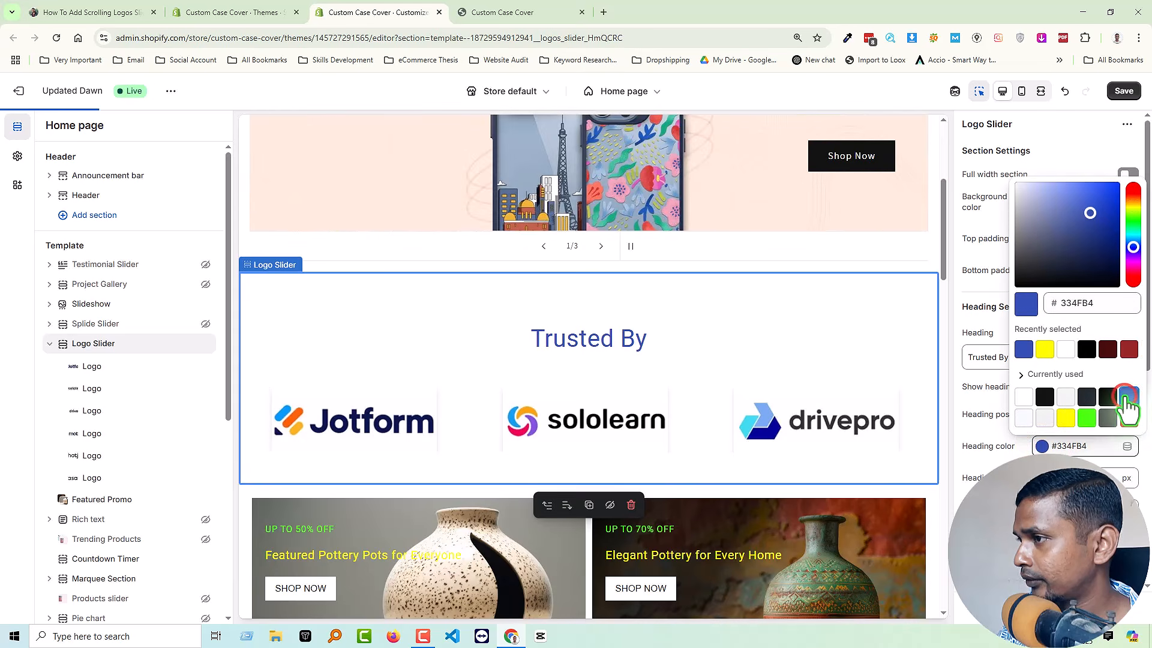
left_click(1087, 418)
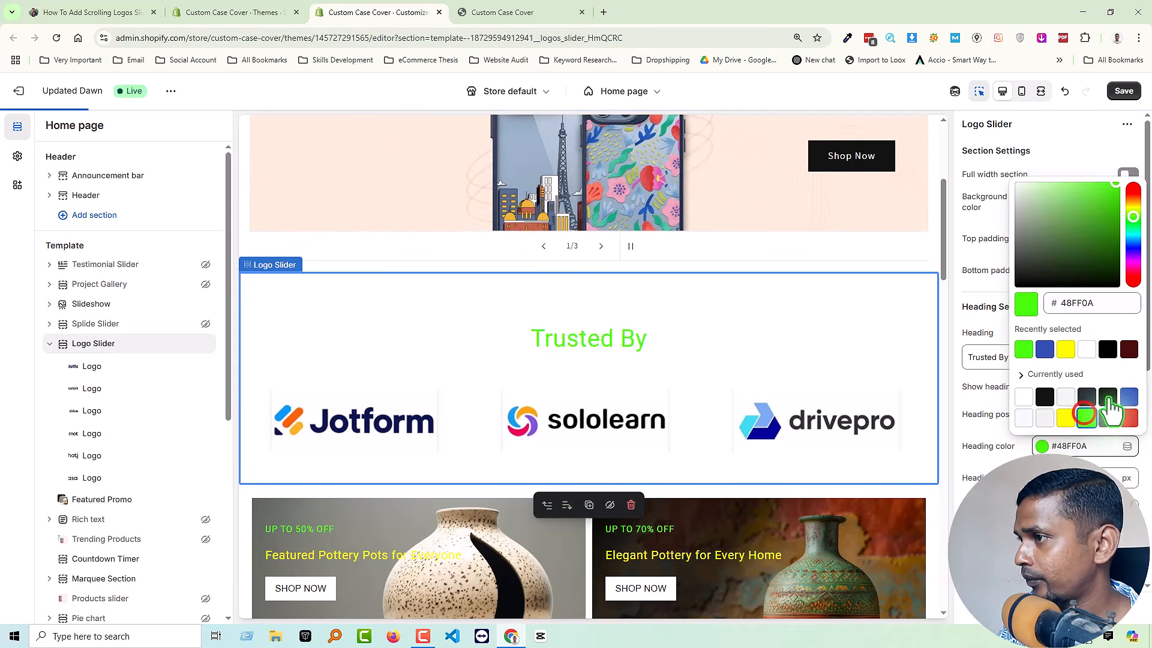
left_click(1128, 397)
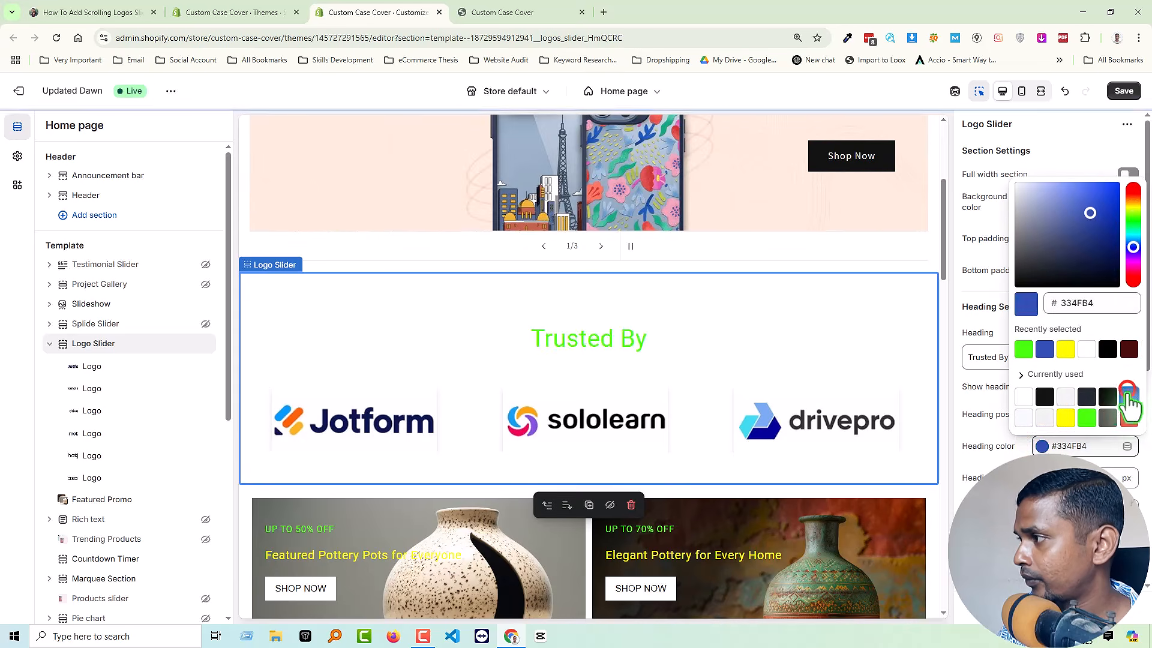
left_click(995, 430)
Turn on grayscale logos for the Logo Slider and save the changes.
scroll(996, 434, "down", 5)
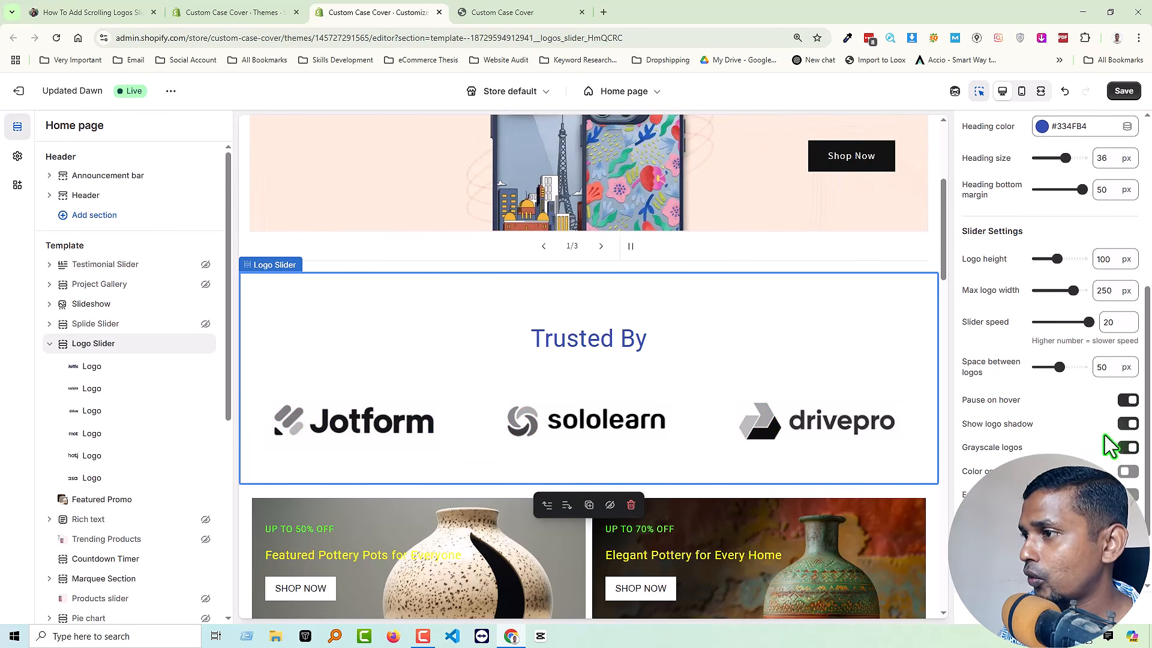
left_click(1118, 90)
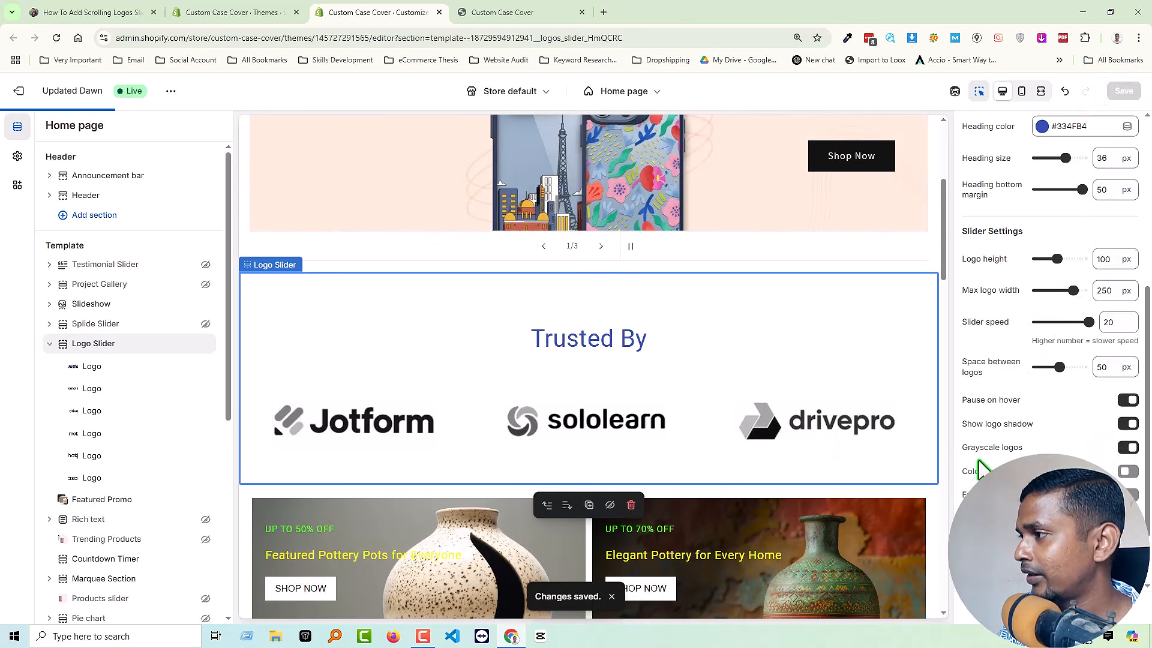
Reload the live storefront and check the grayscale logos in the Trusted By slider.
left_click(538, 11)
right_click(772, 376)
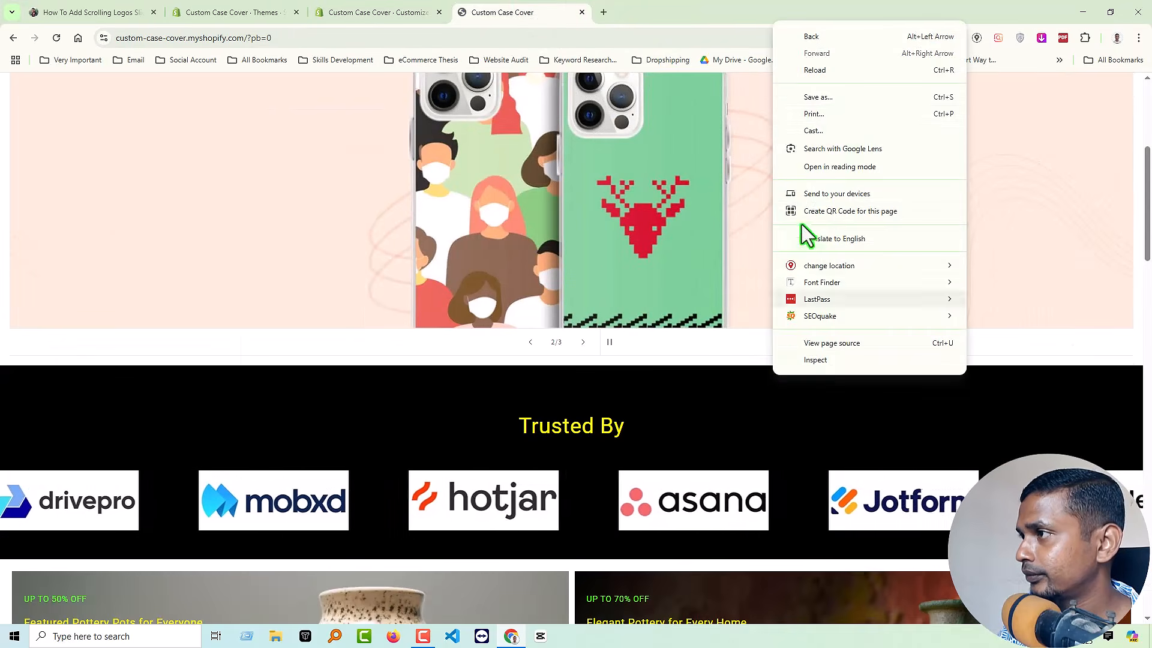
left_click(819, 71)
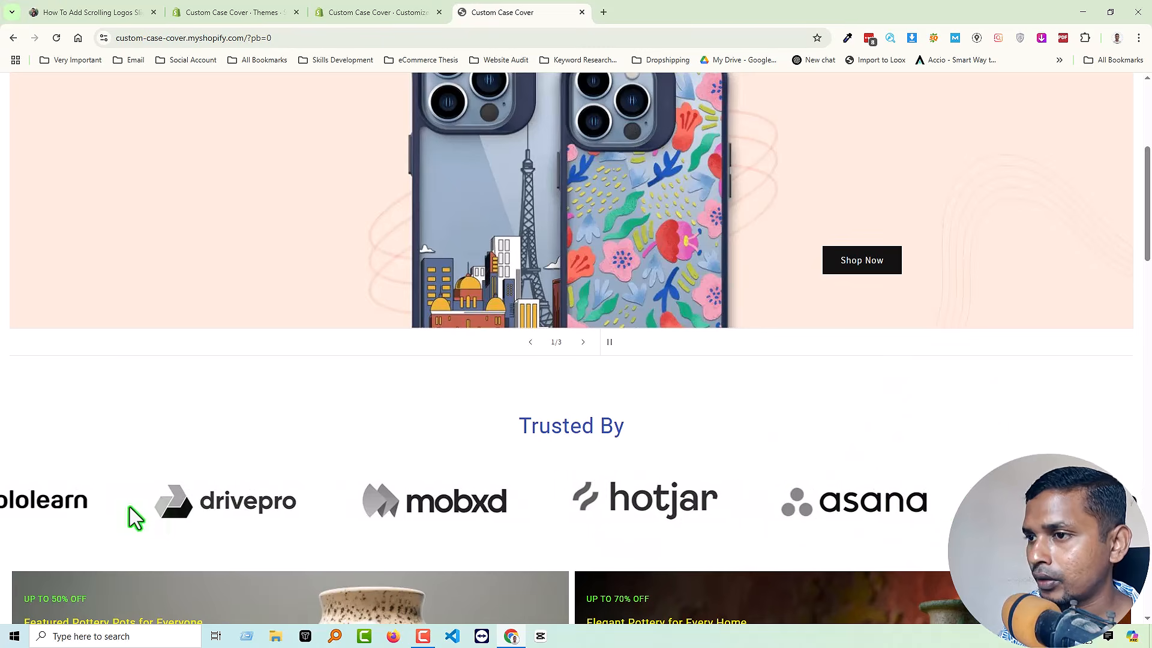
key("ctrl+r")
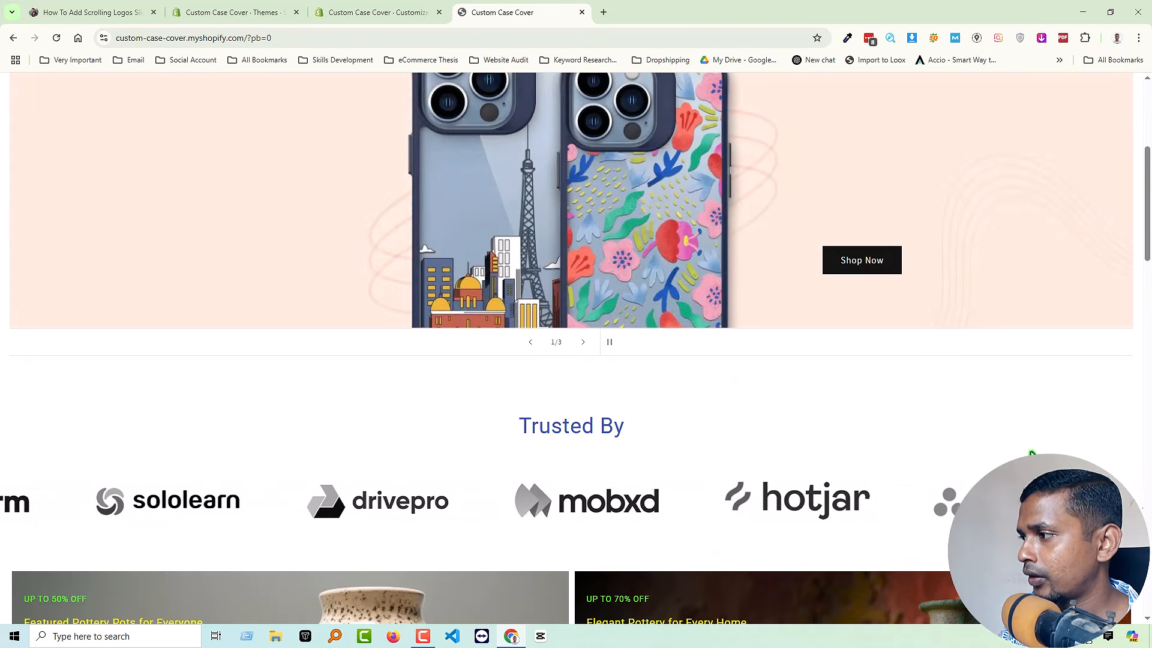
Return to the theme editor and turn on the Logo Slider's color on hover option.
left_click(393, 11)
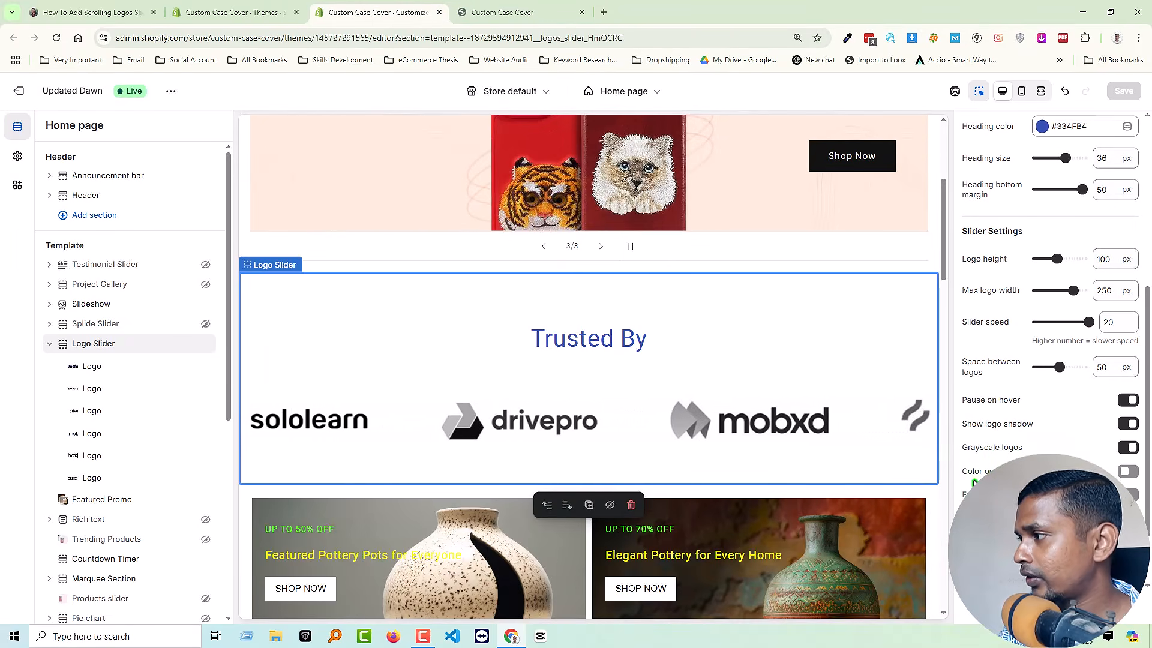
left_click(1129, 472)
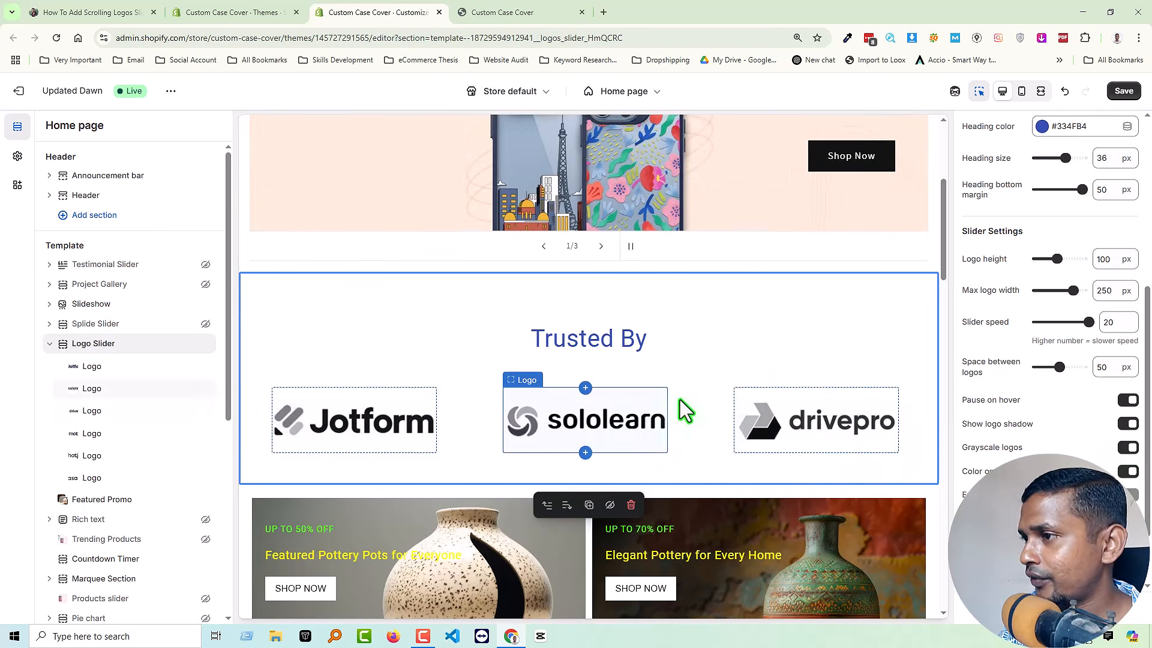
Save the Logo Slider changes and reload the live storefront to check the logos' color on hover.
left_click(1122, 93)
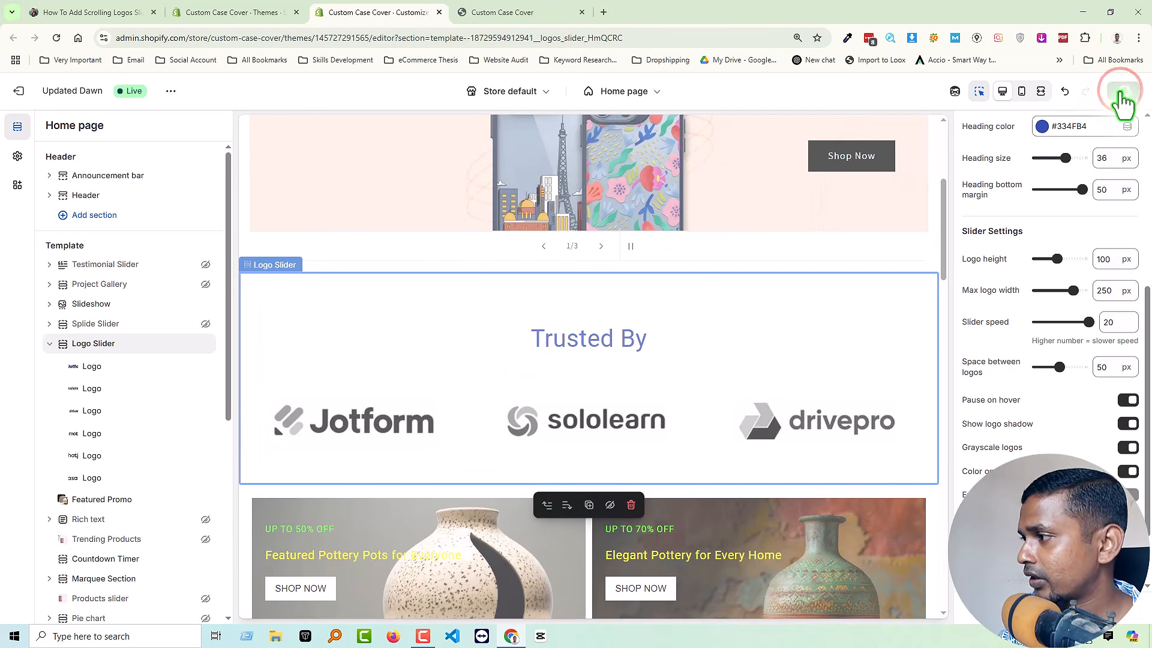
left_click(536, 13)
right_click(638, 377)
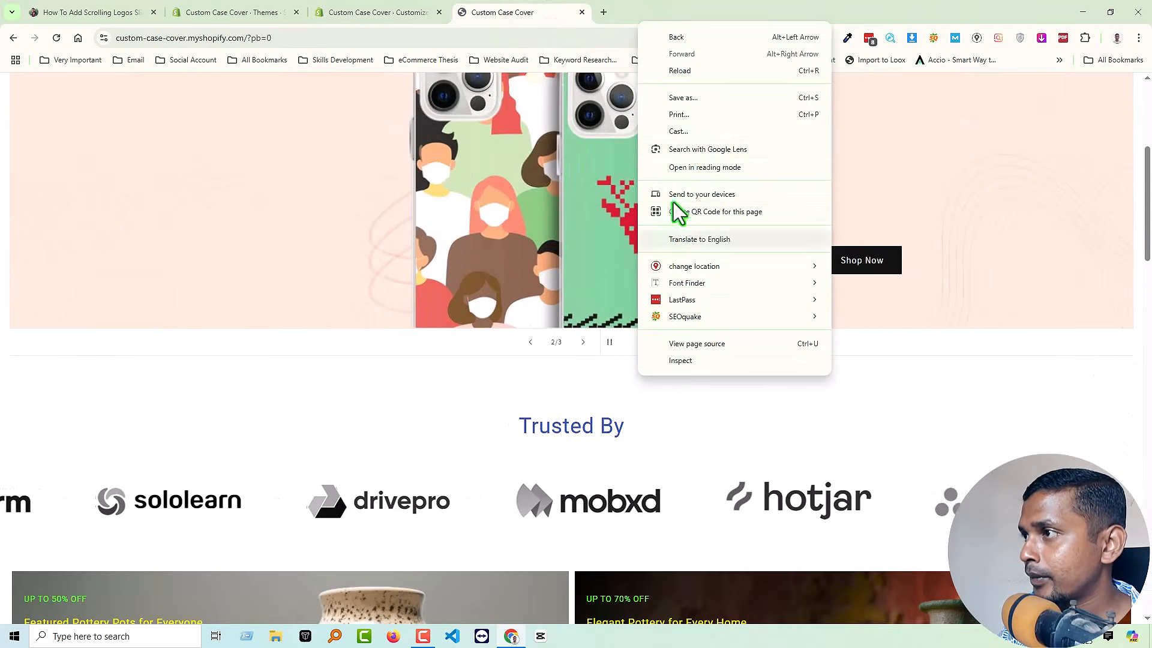
left_click(683, 71)
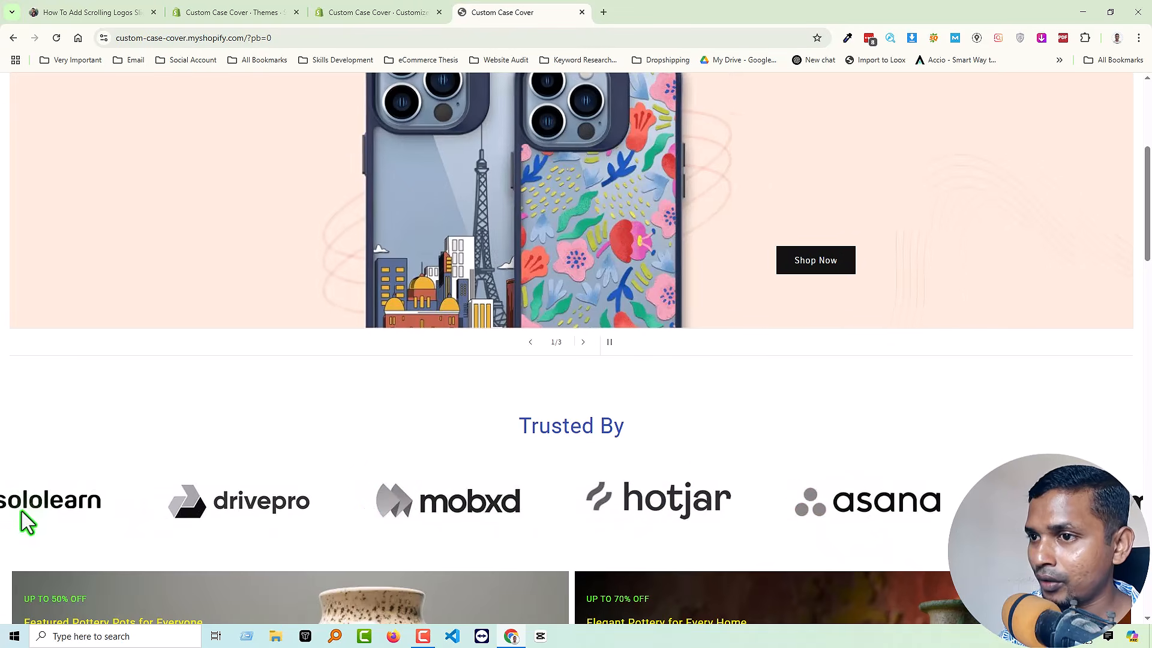
Return to the theme editor and review the Logo Slider's remaining RTL support and mobile settings.
left_click(379, 12)
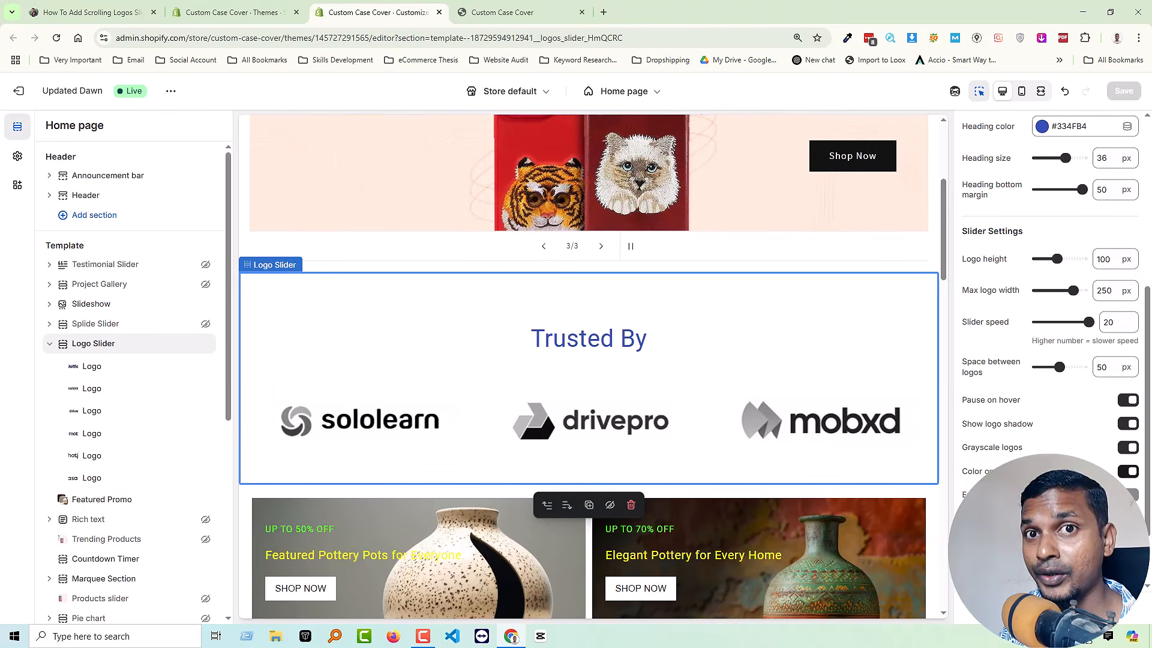
scroll(999, 427, "down", 2)
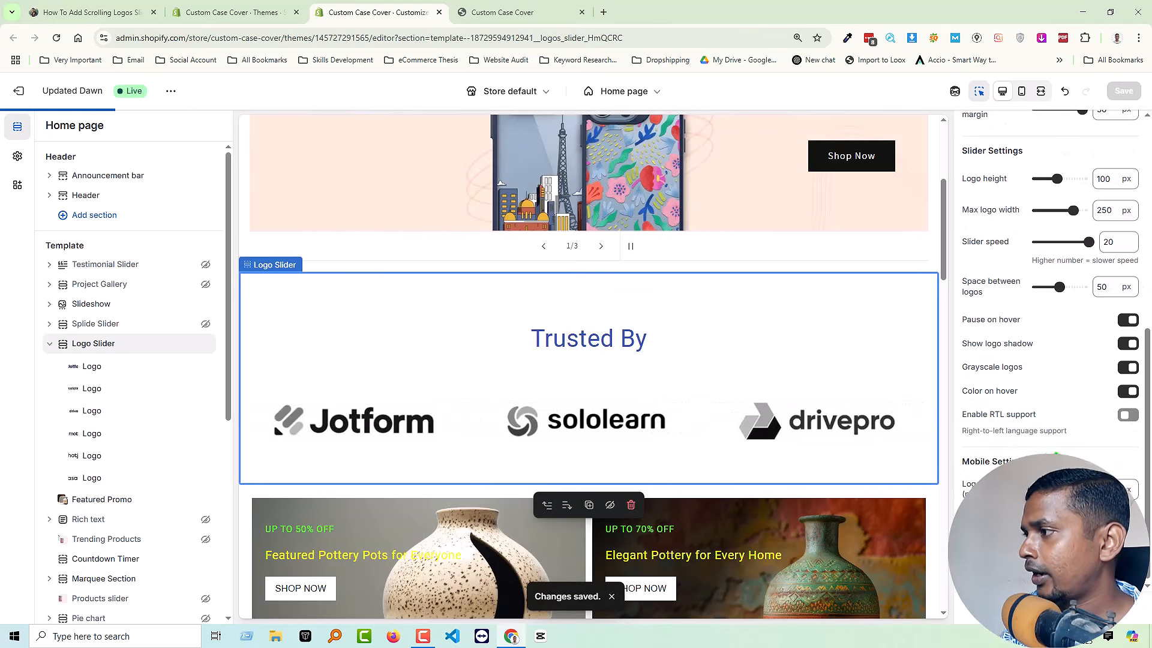
scroll(1079, 453, "down", 1)
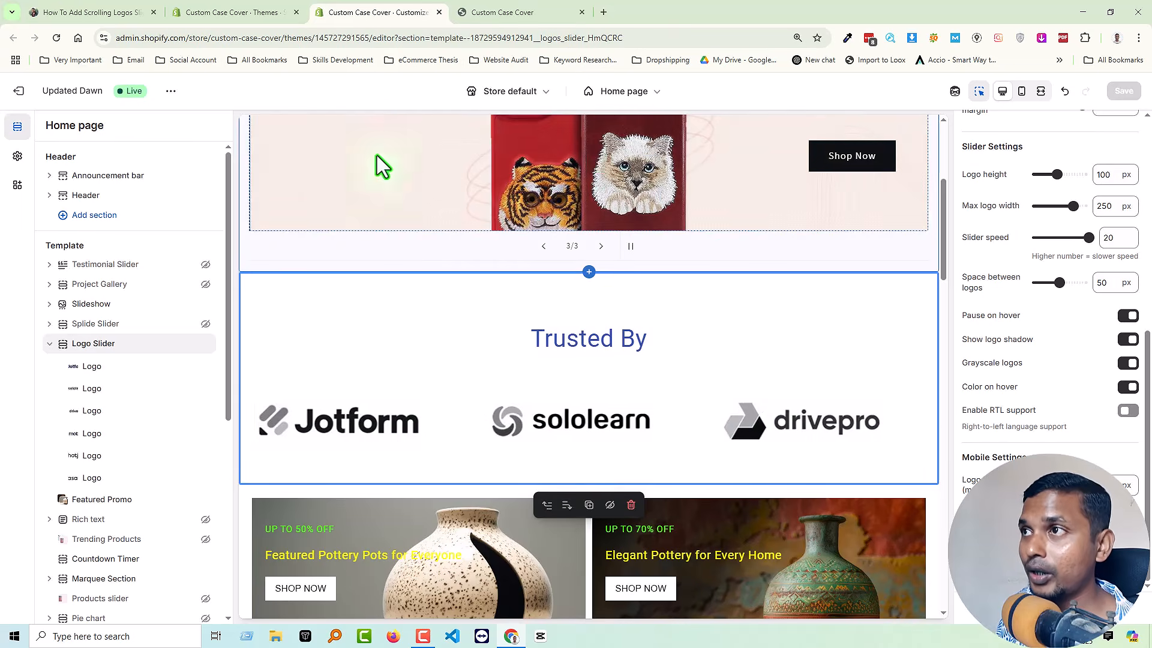
Switch to the scrolling logos slider tutorial article and read its benefits and step-by-step guide.
mouse_move(84, 17)
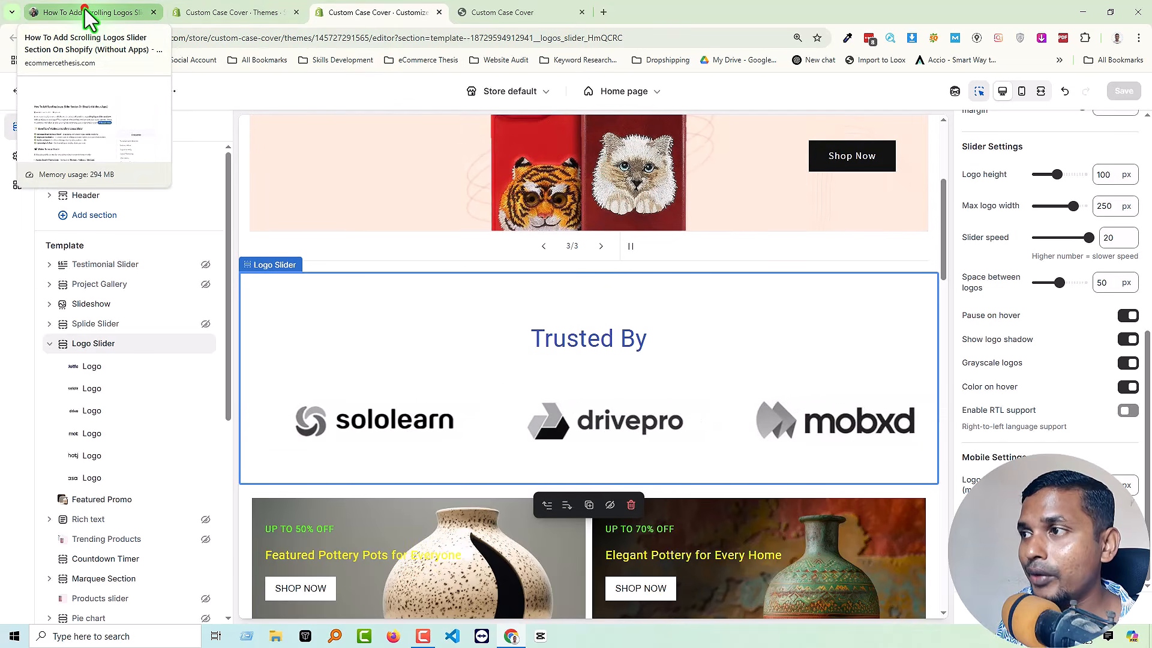
left_click(87, 12)
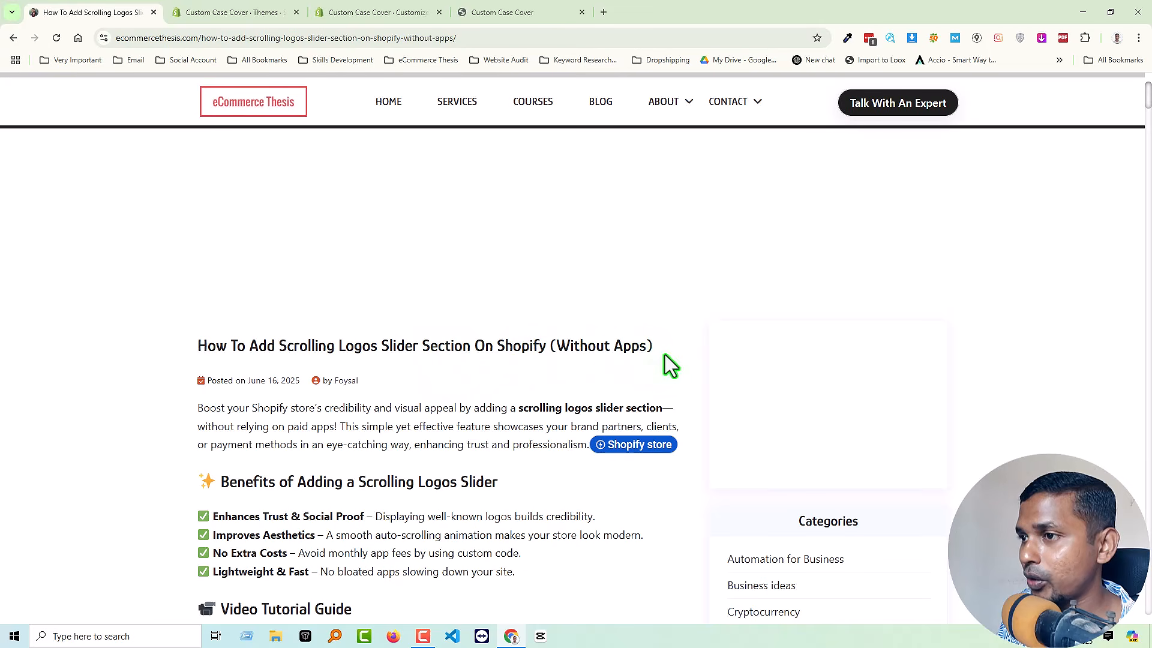
scroll(665, 354, "down", 3)
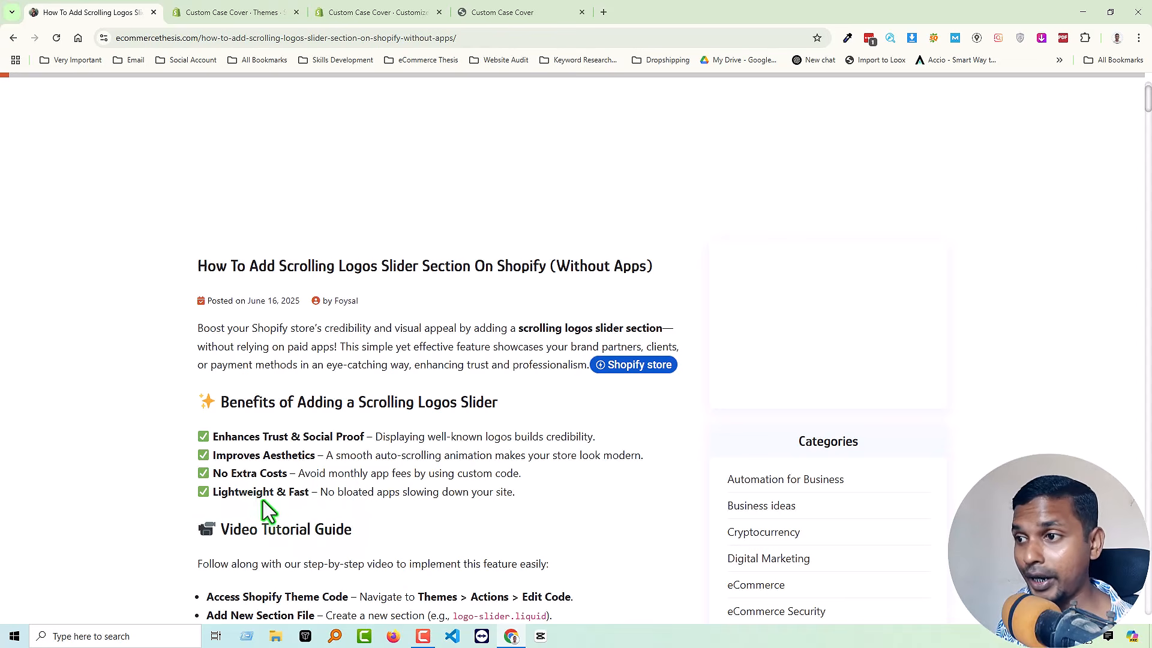
scroll(447, 481, "down", 1)
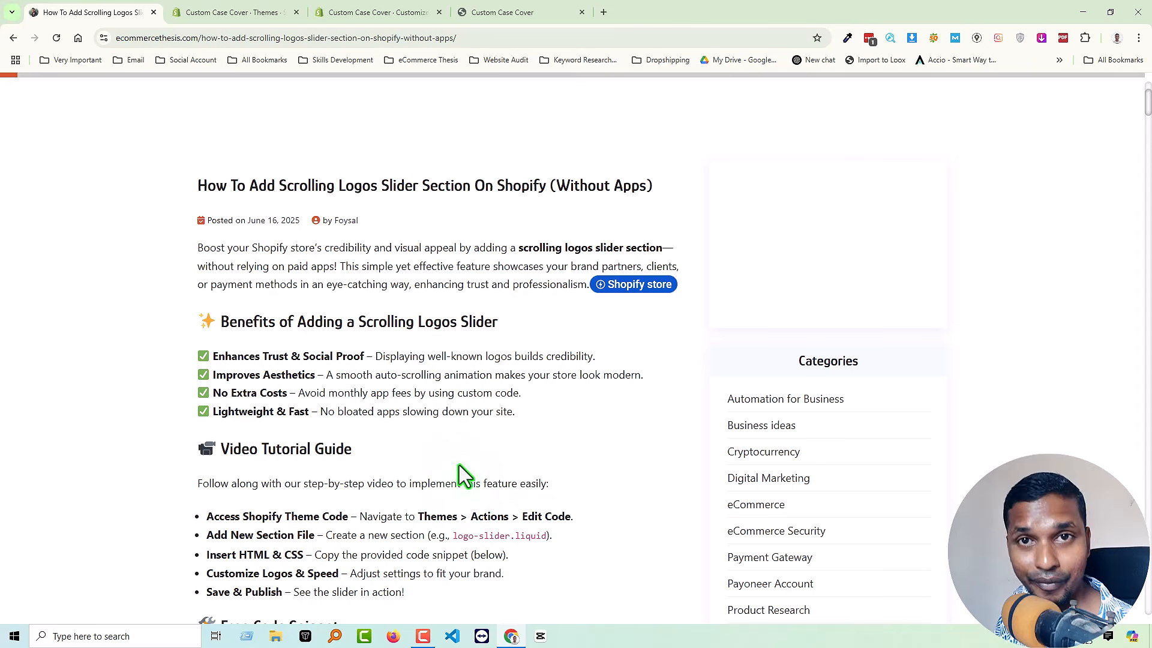
scroll(459, 465, "up", 2)
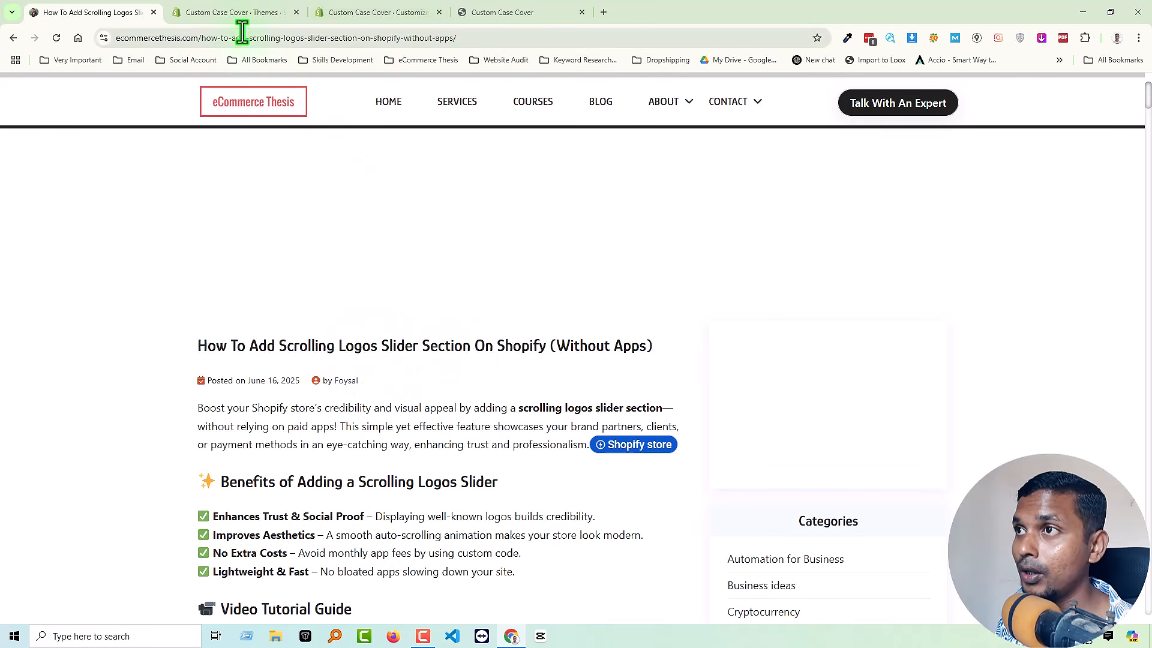
Go back to the Shopify admin's Online Store themes and open the code editor for the Updated Dawn theme.
left_click(249, 13)
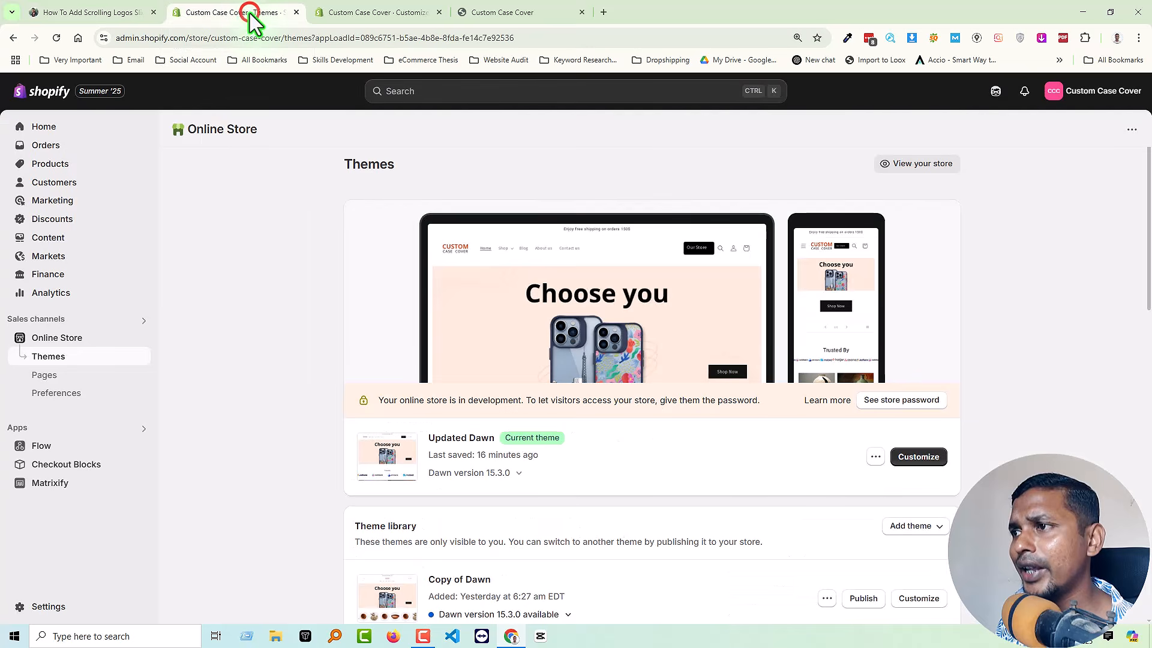
left_click(42, 126)
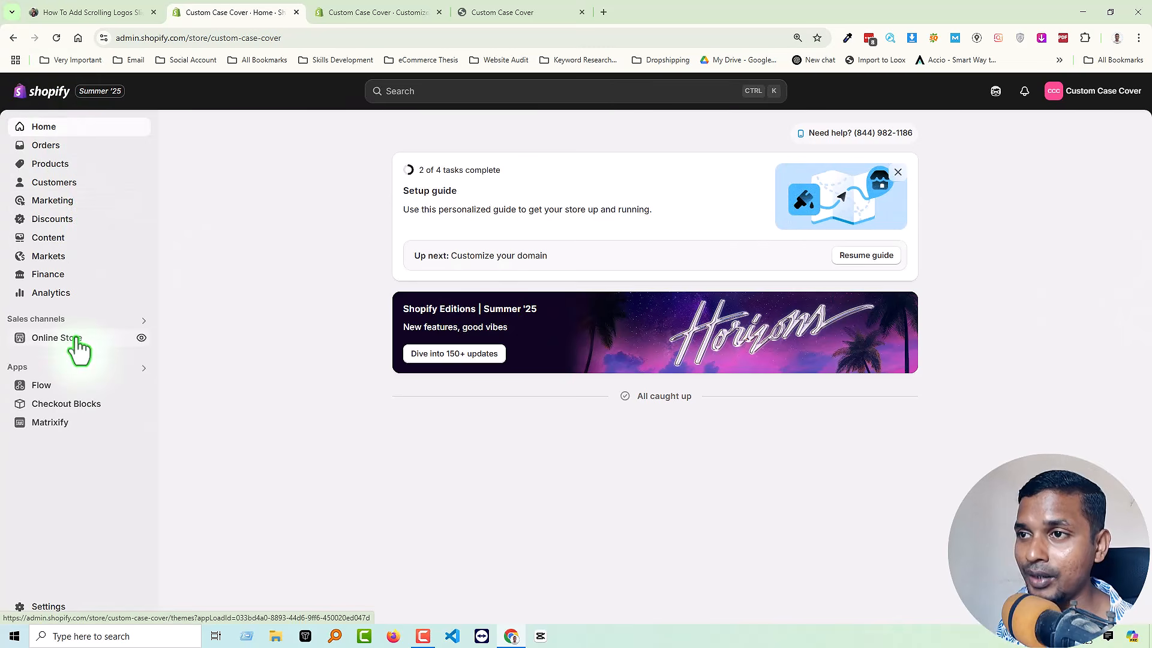
left_click(57, 337)
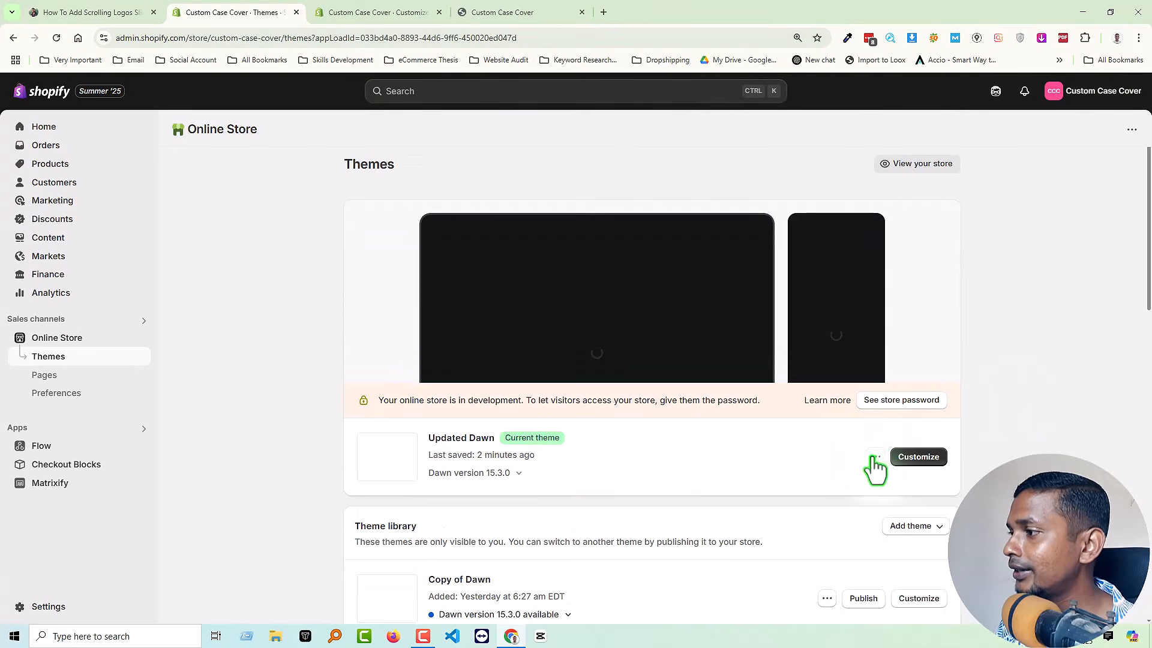
left_click(875, 458)
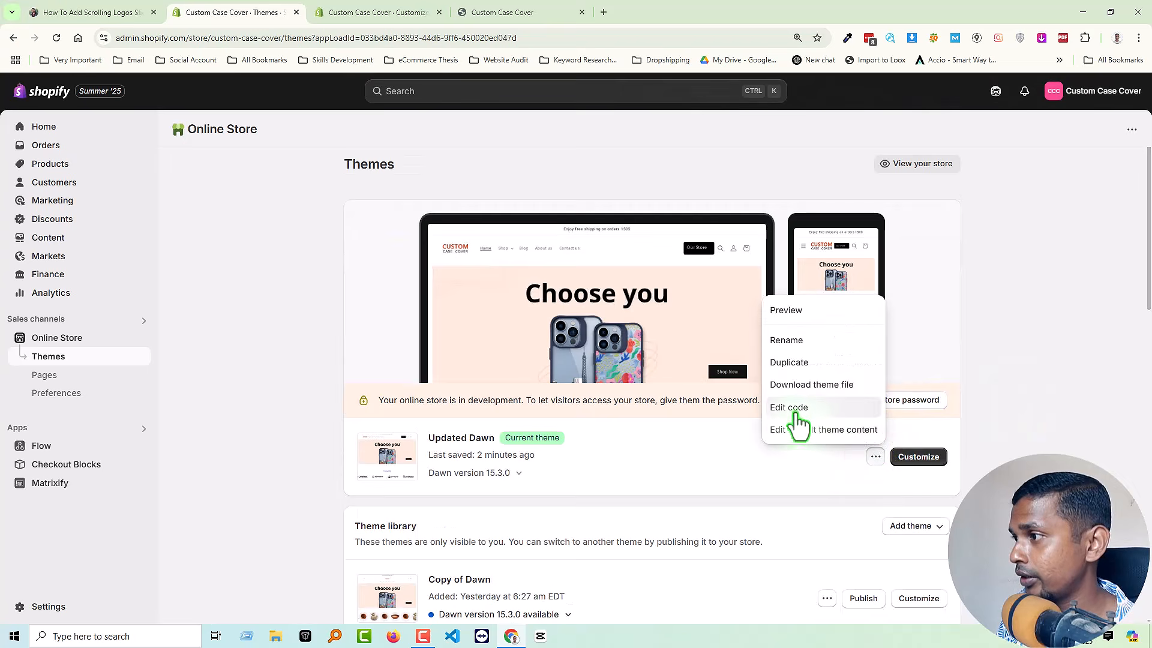
left_click(795, 408)
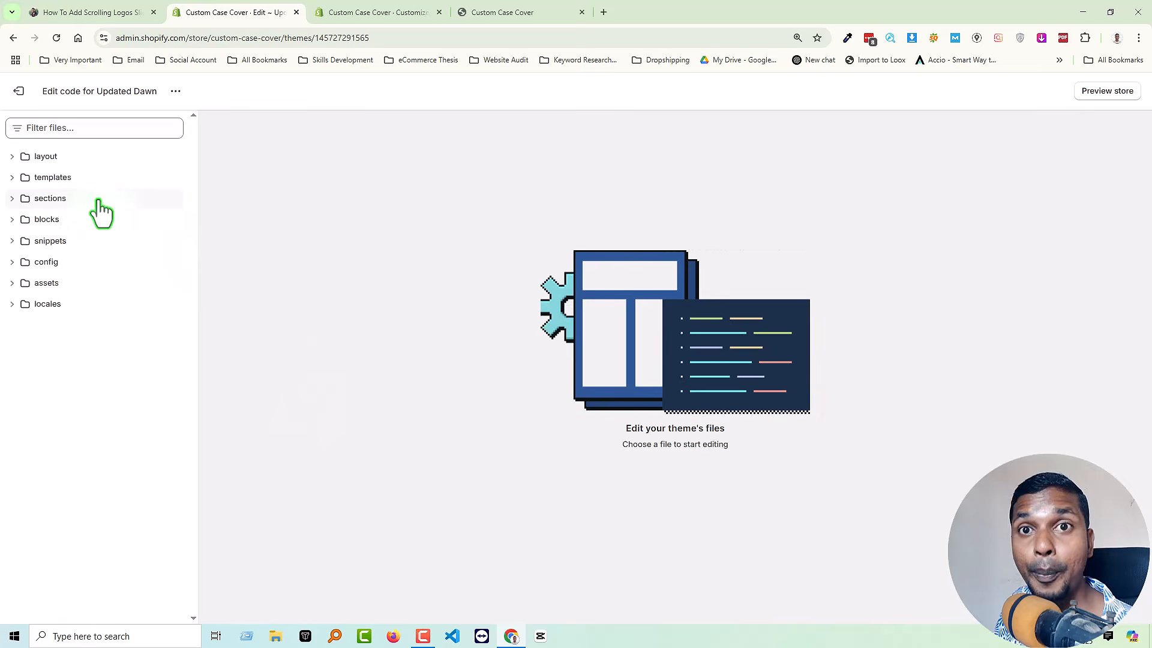
Start adding a Liquid section to the theme and get its file name, logo-slider.liquid, from the tutorial article.
left_click(99, 199)
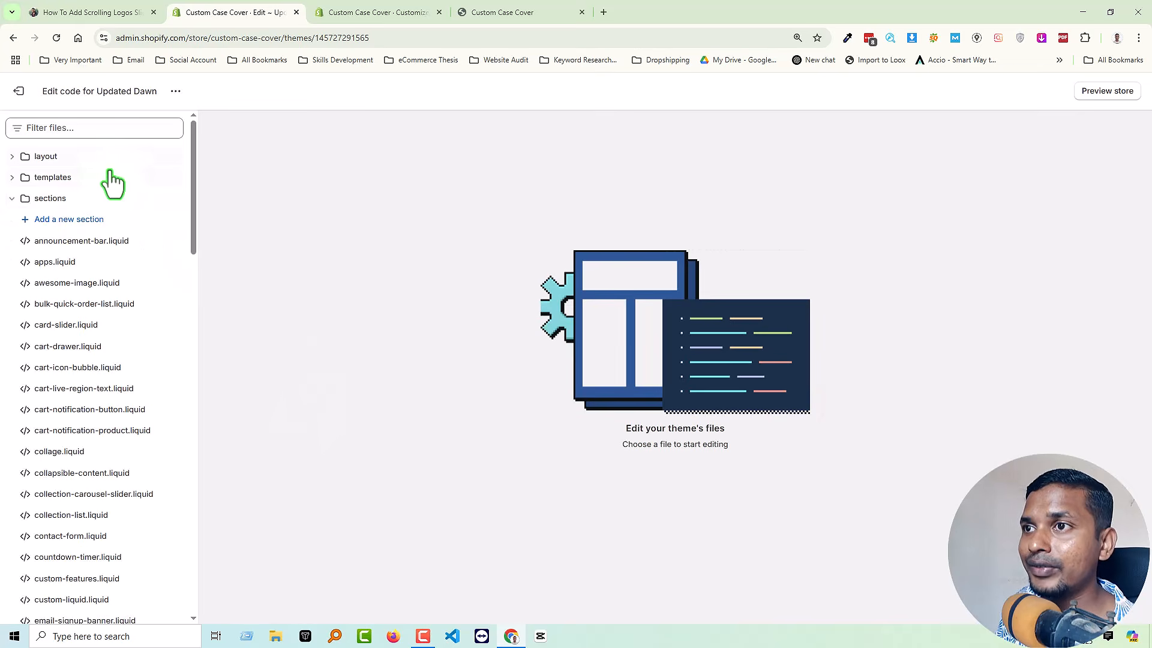
left_click(82, 221)
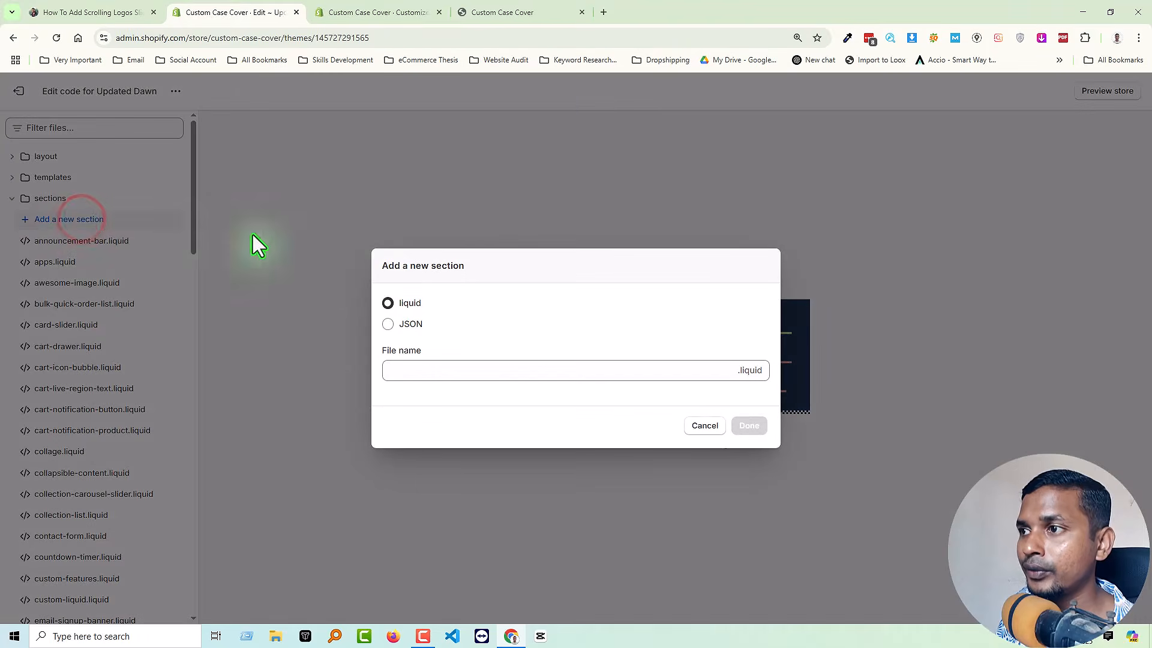
left_click(87, 10)
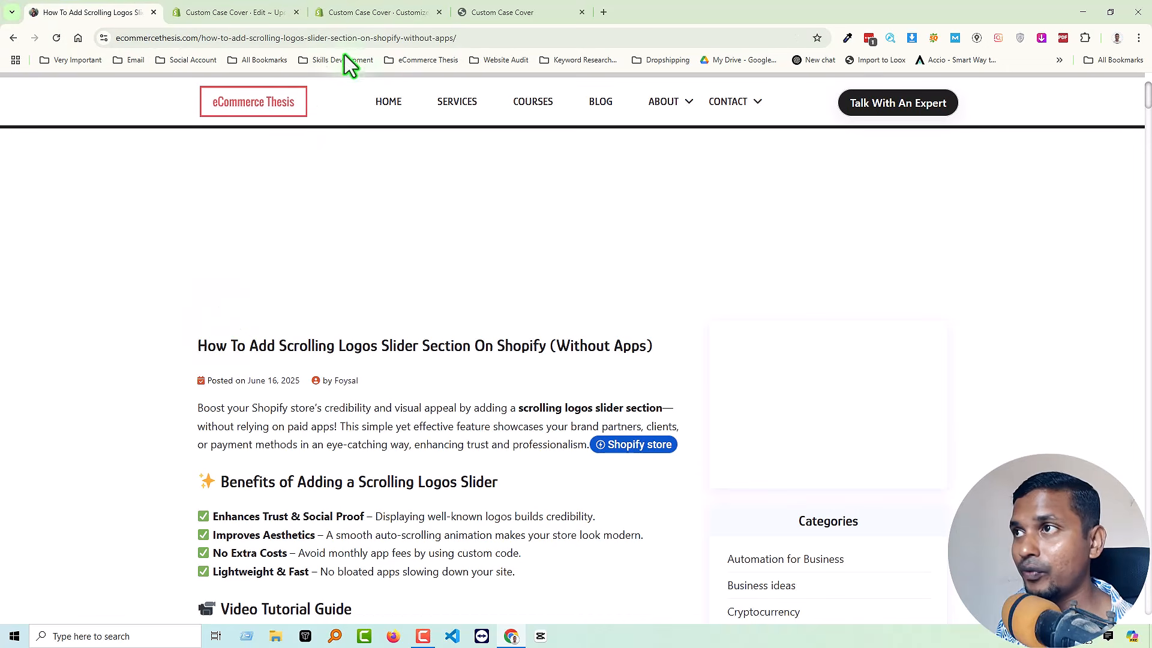
left_click(432, 37)
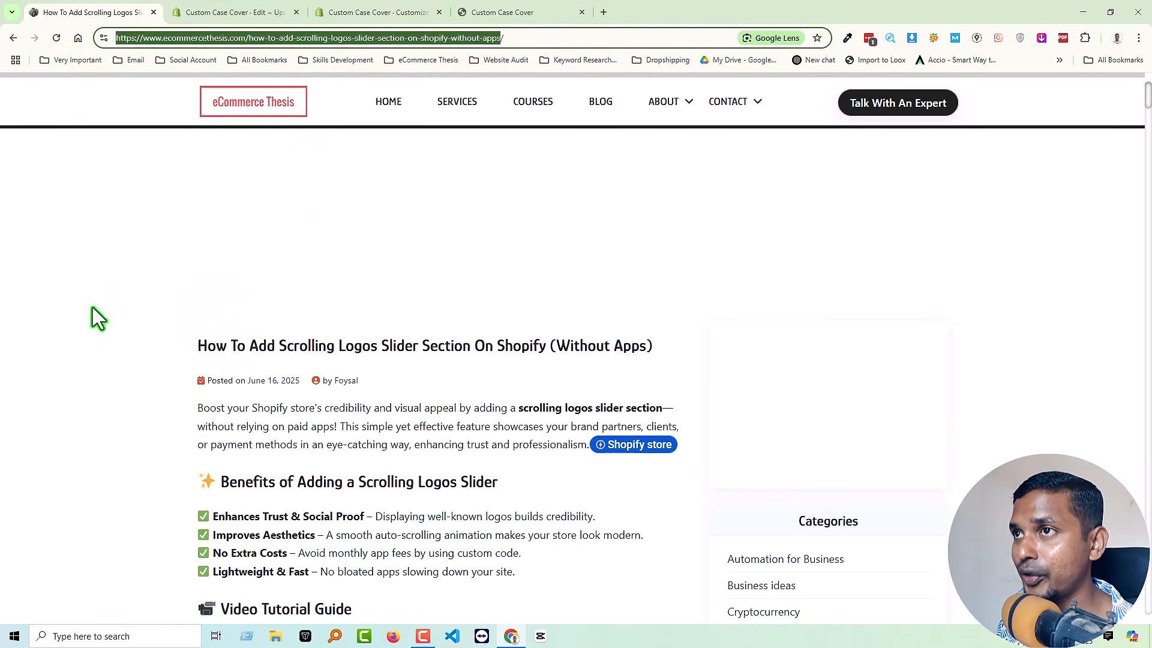
left_click(63, 344)
scroll(252, 403, "down", 4)
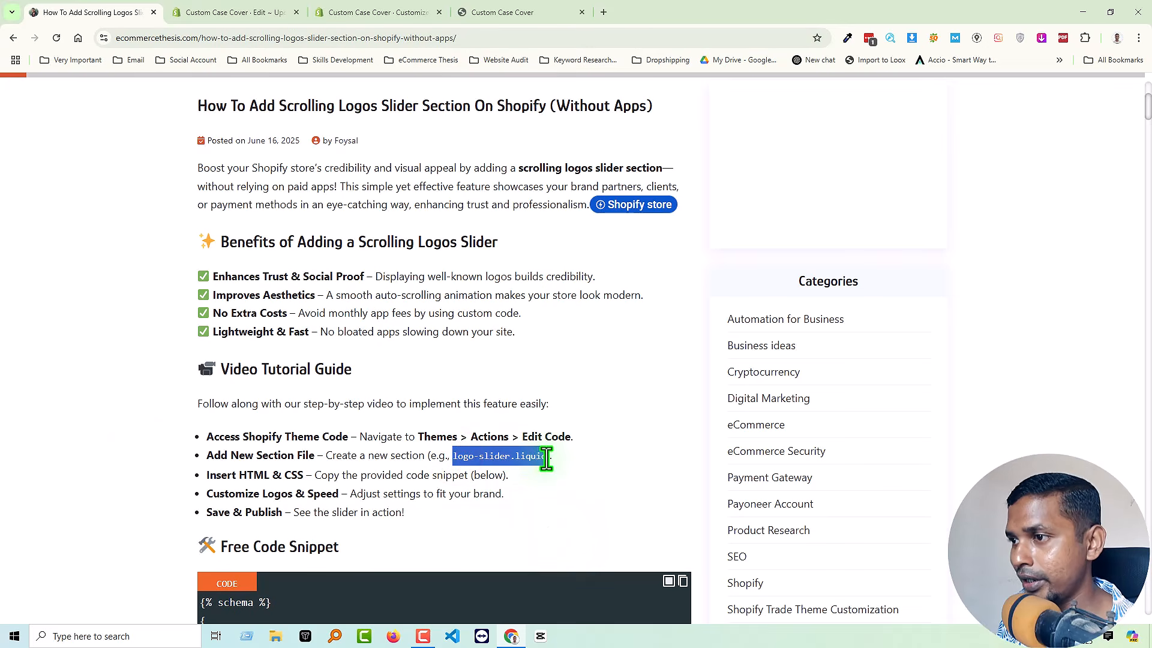
Enter logo-slider as the new section's file name in the code editor, and cancel adding the section.
left_click(259, 11)
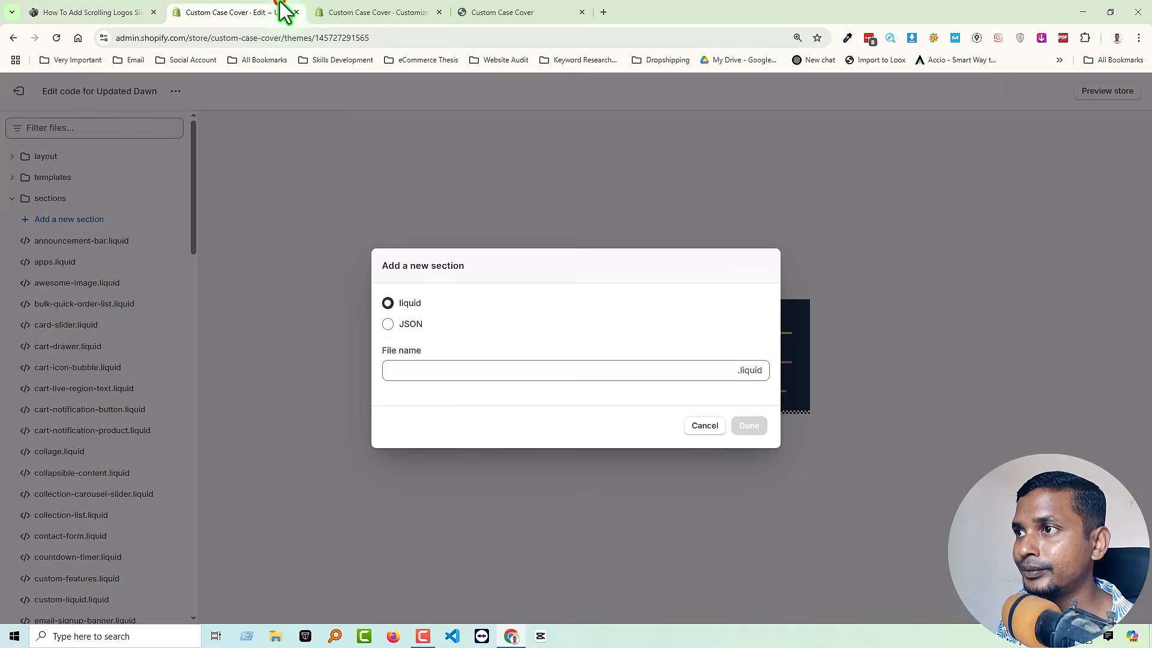
left_click(477, 370)
type("logo-slider.liquid")
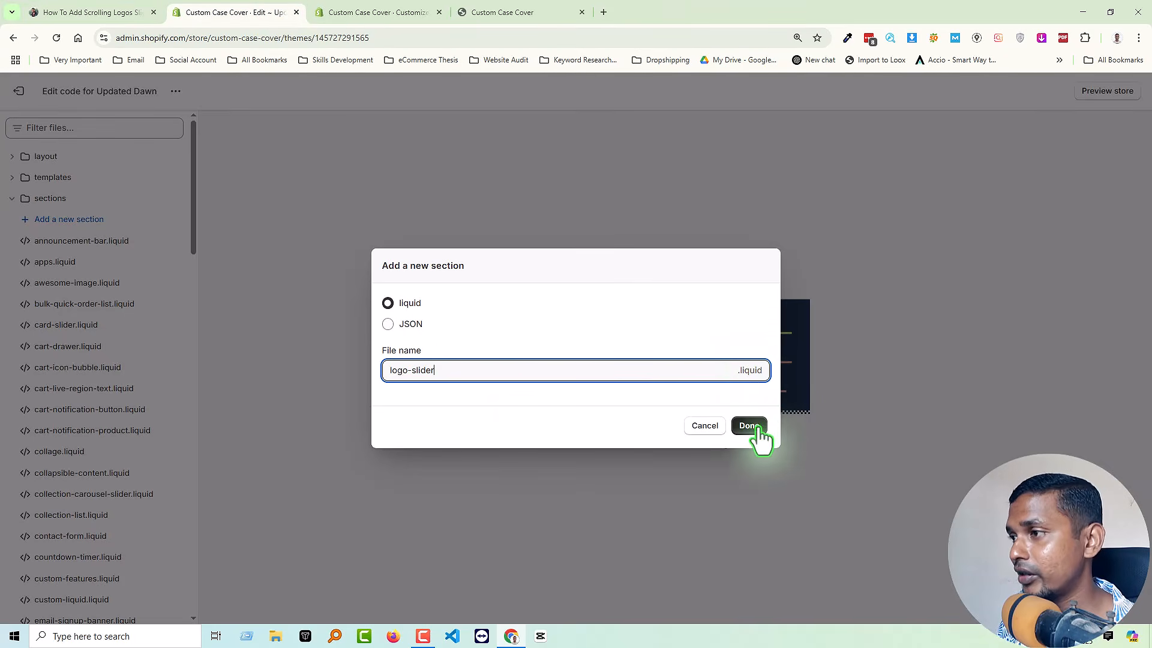
left_click(711, 426)
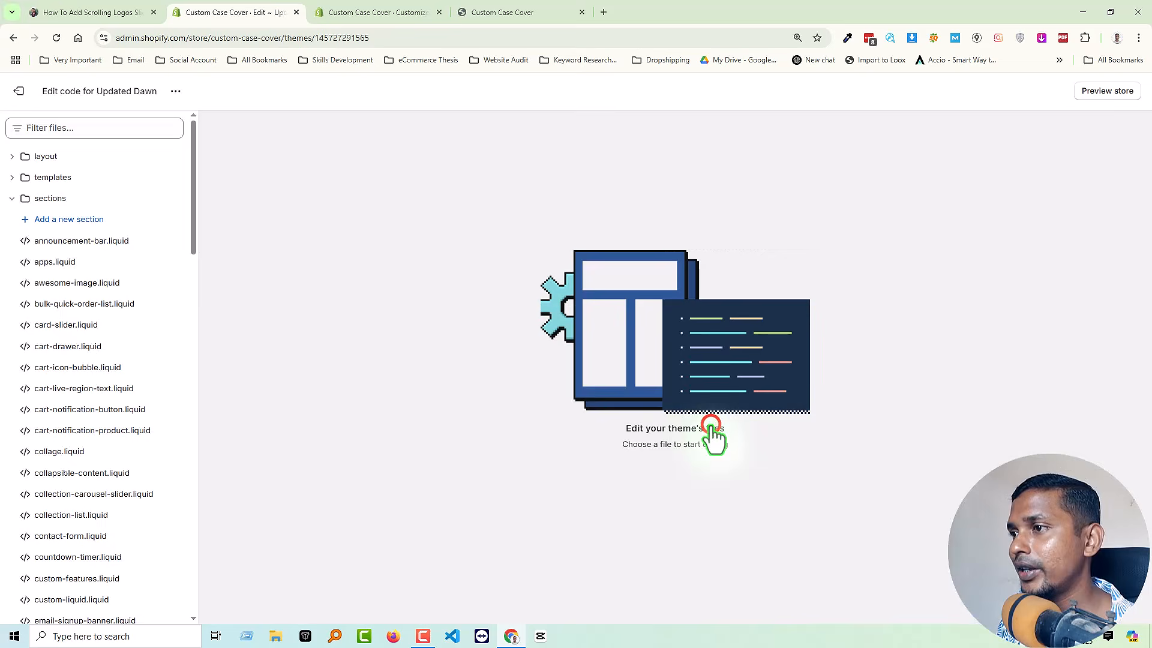
Filter the theme files by "logo" and open the logos-slider.liquid section file.
type("logo-slider.liquid")
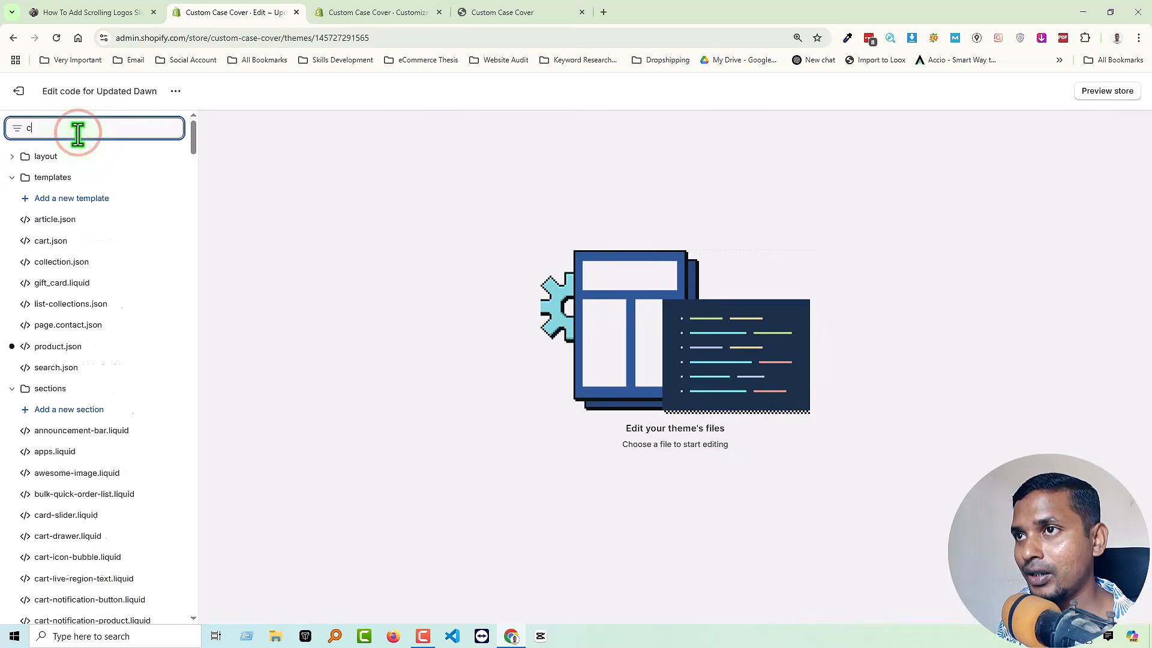
key("BackSpace")
key("BackSpace")
key("BackSpace")
key("BackSpace")
key("BackSpace")
key("BackSpace")
key("BackSpace")
key("BackSpace")
key("BackSpace")
key("BackSpace")
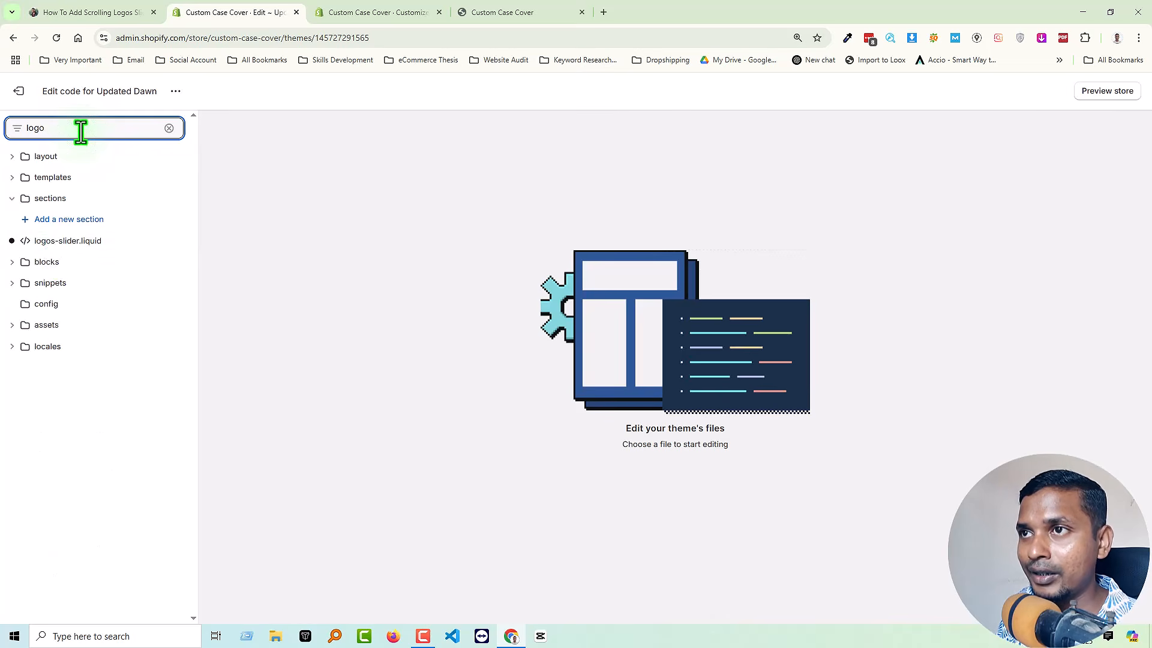
left_click(72, 242)
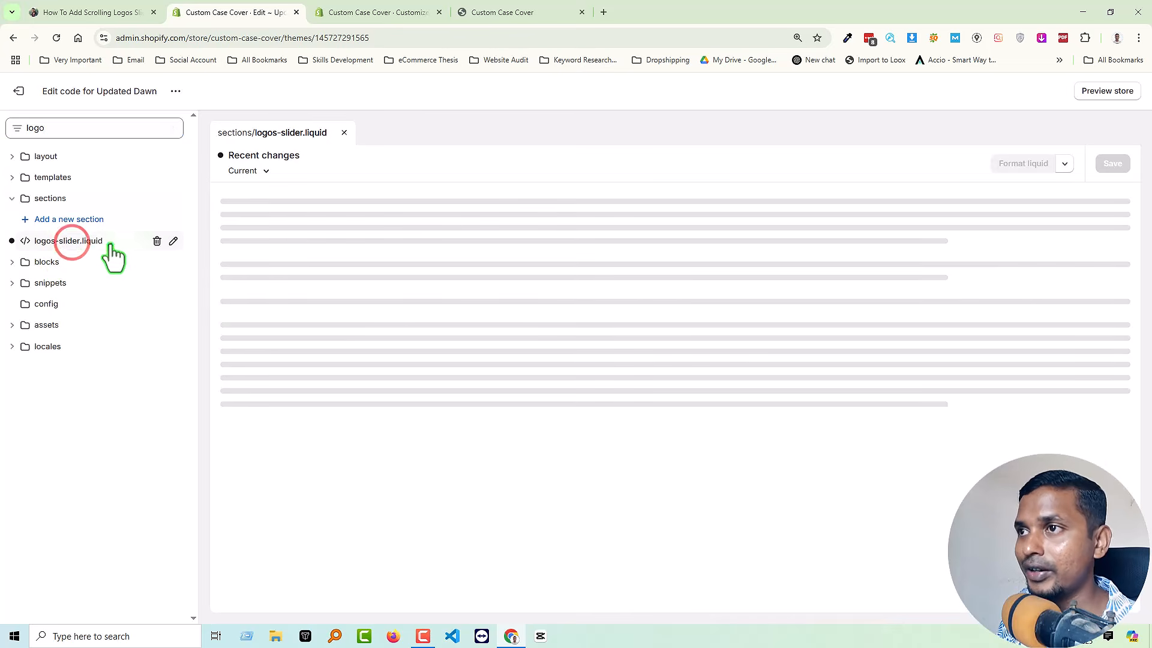
Copy the full JS Logo Slider code from the Free Code Snippet block in the tutorial article.
left_click(101, 12)
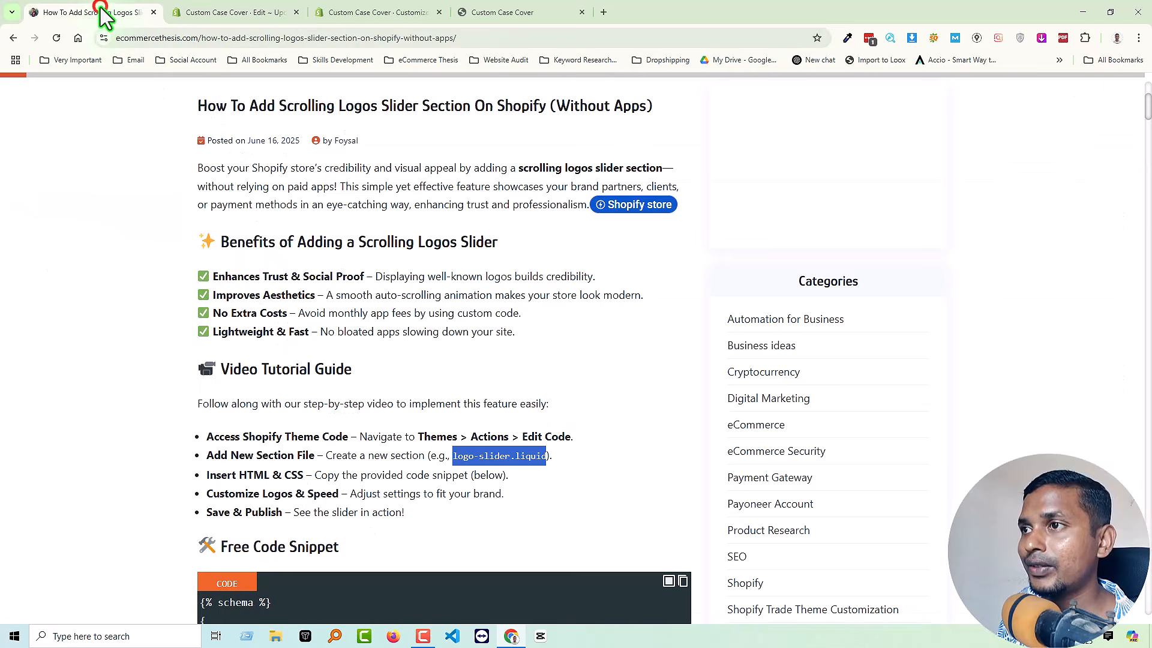
scroll(451, 390, "down", 3)
left_click(27, 448)
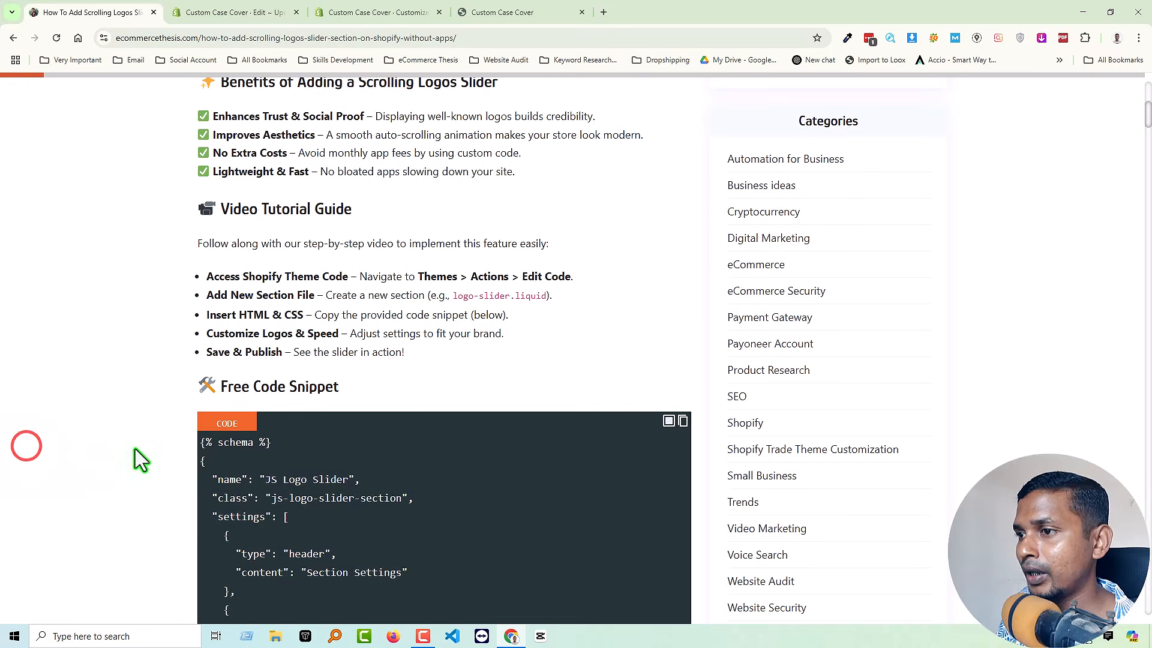
scroll(144, 451, "down", 3)
scroll(474, 332, "down", 1)
scroll(473, 331, "down", 1)
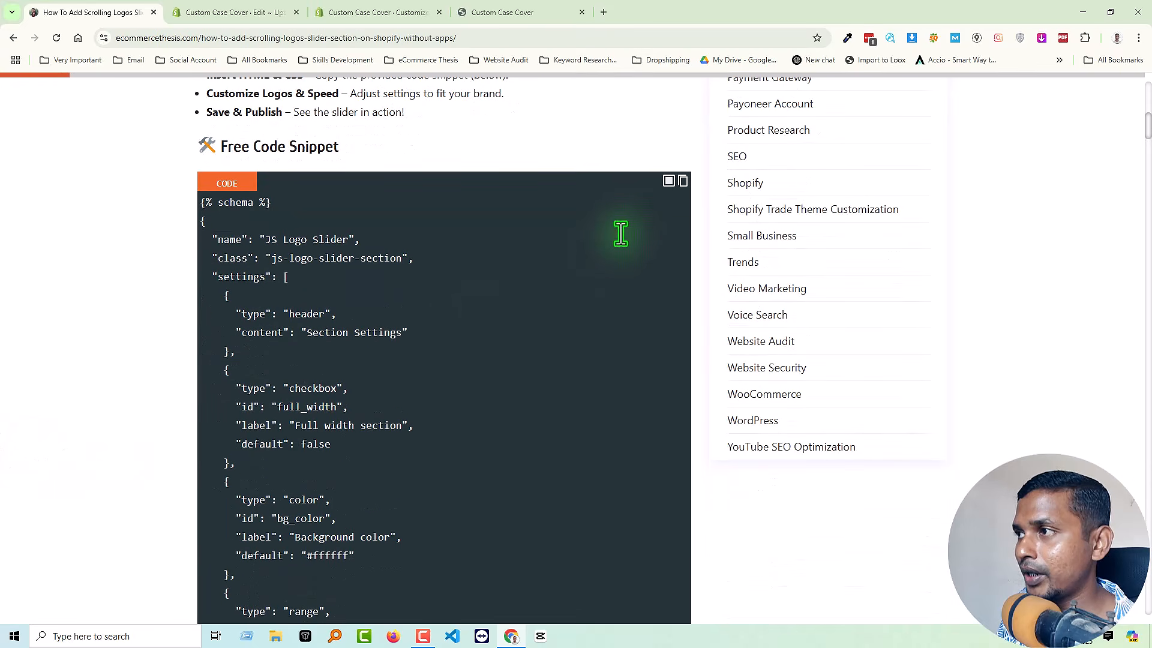
left_click(682, 182)
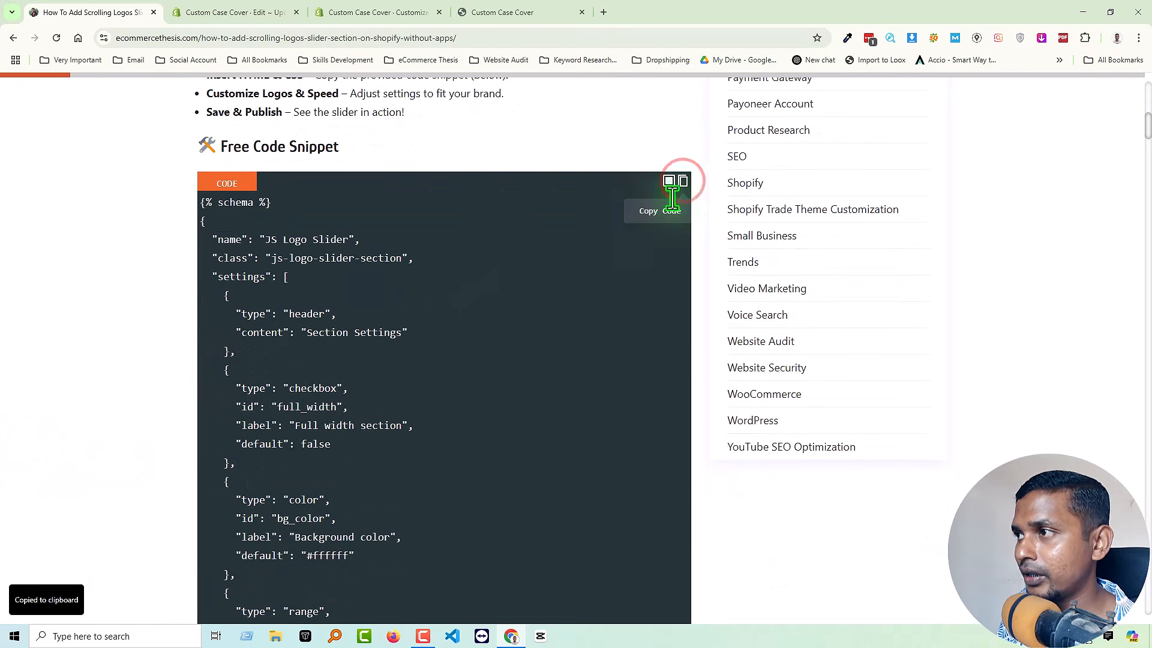
Return to logos-slider.liquid in the code editor, dismiss the paste options without editing, and exit to the Themes page.
left_click(249, 12)
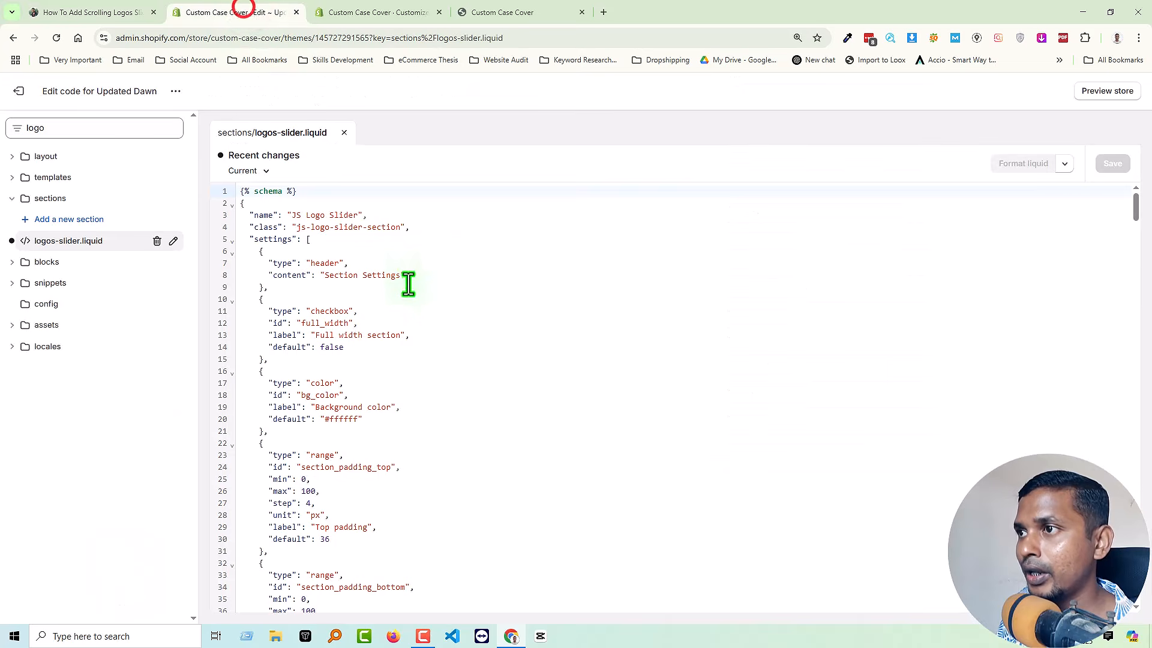
left_click(438, 289)
right_click(439, 288)
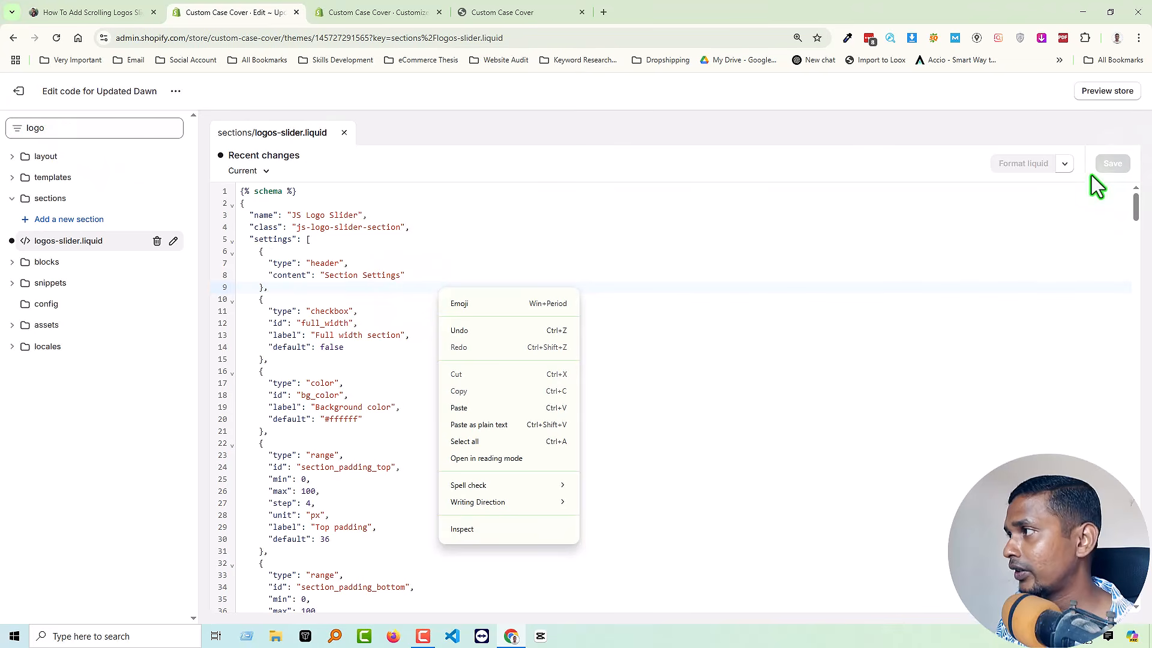
left_click(1102, 216)
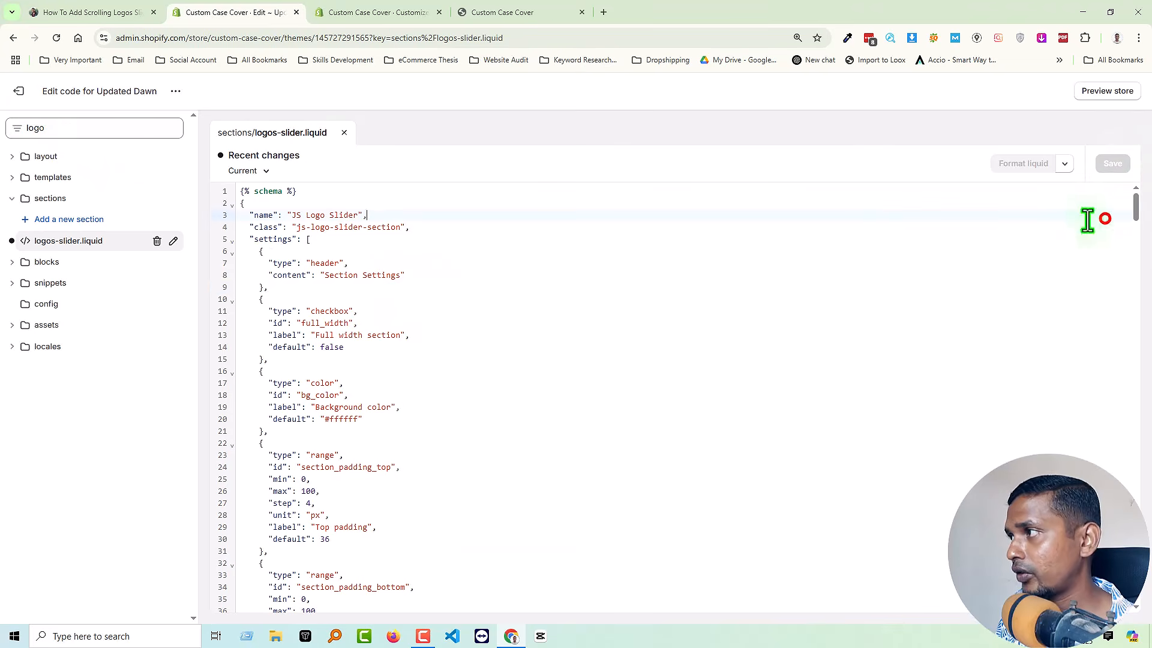
left_click(25, 91)
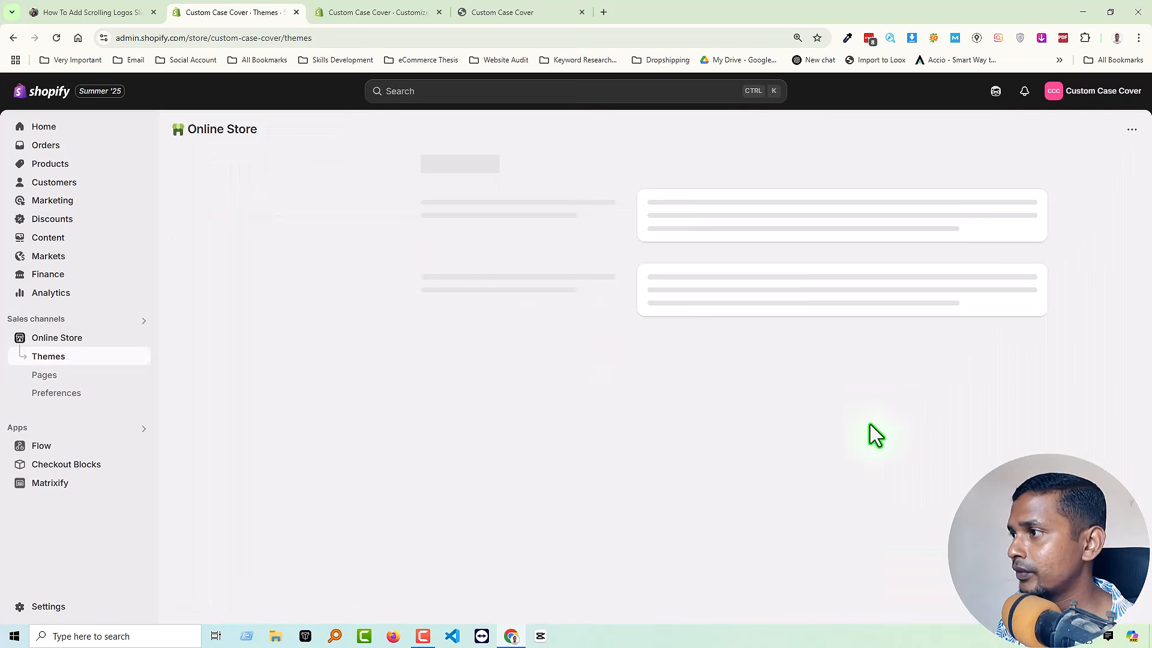
Open the live theme's customizer and add a JS Logo Slider section between Testimonial Slider and Project Gallery on the home page.
left_click(918, 457)
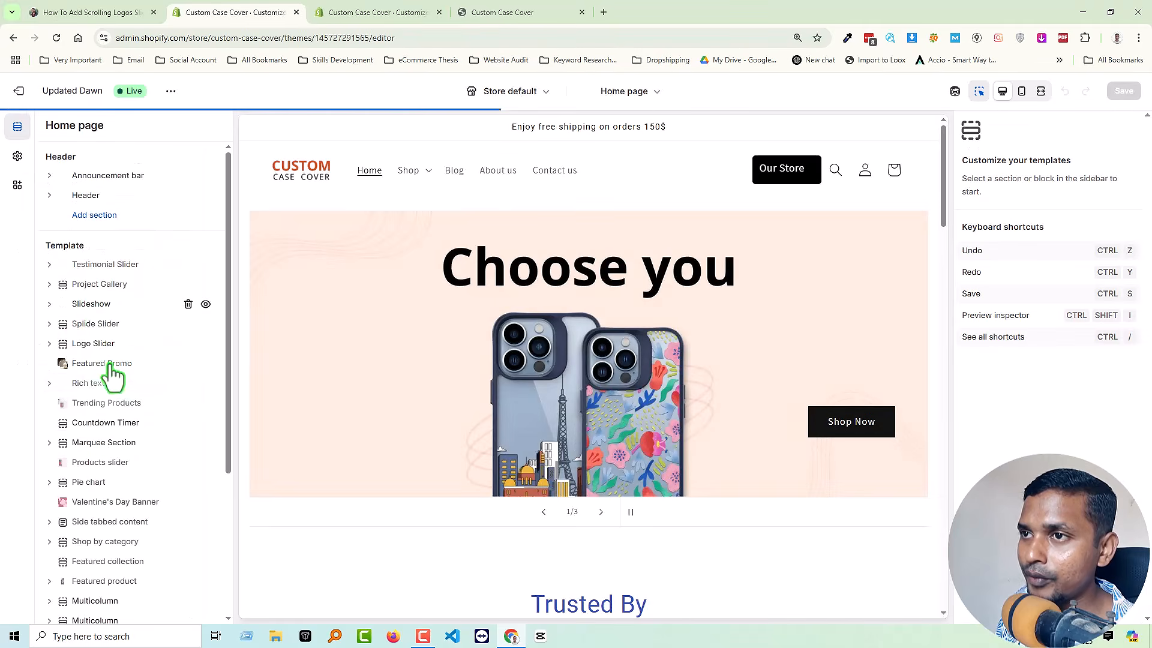
left_click(128, 274)
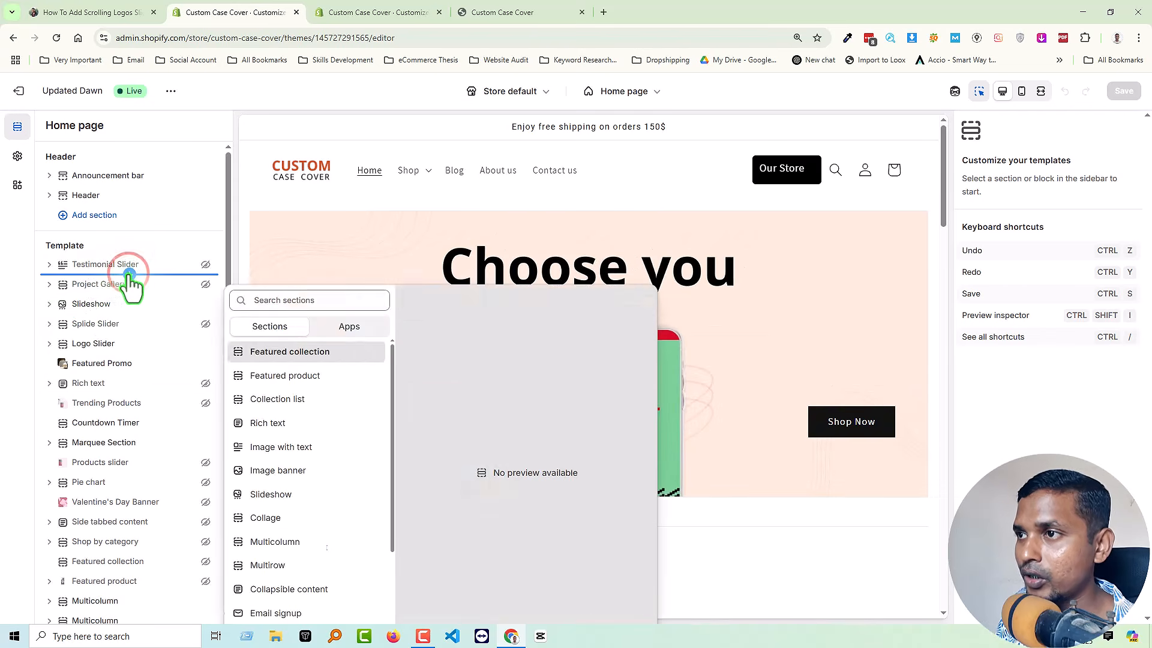
type("logo")
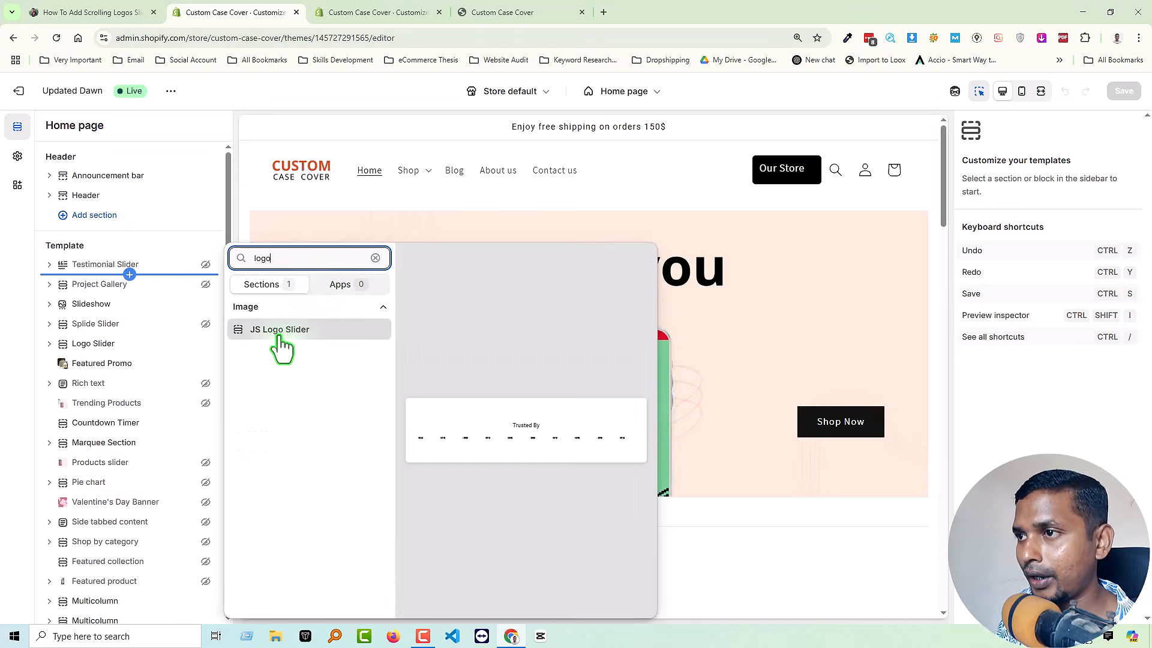
left_click(311, 332)
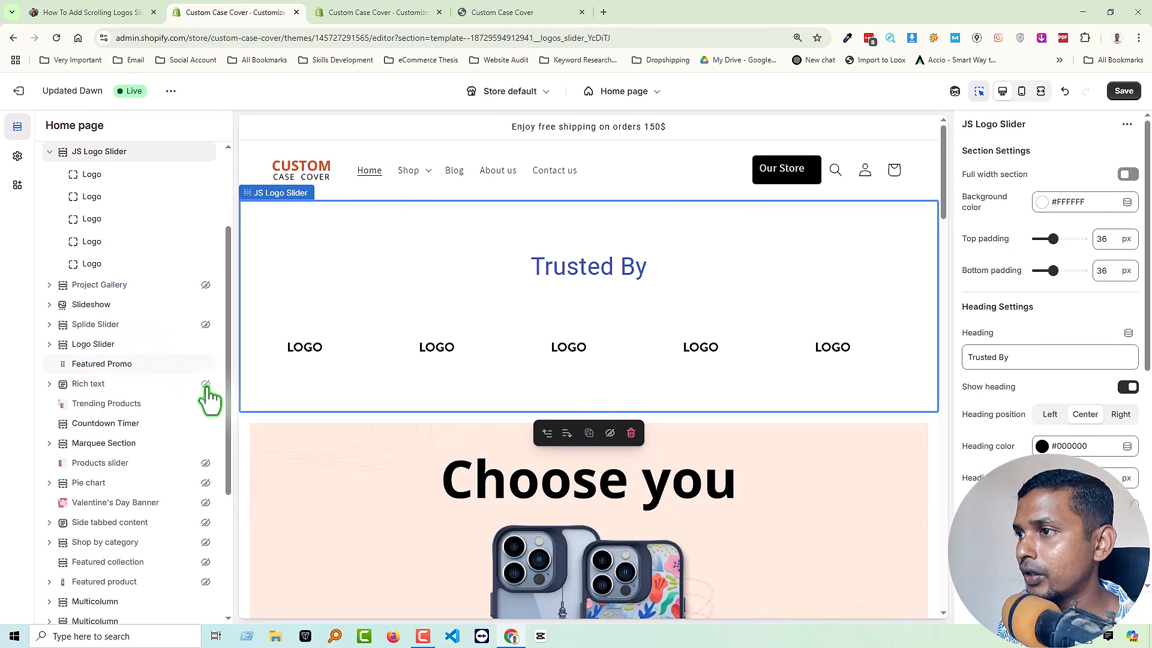
Show the settings of the new JS Logo Slider section and of its first Logo block.
left_click(100, 150)
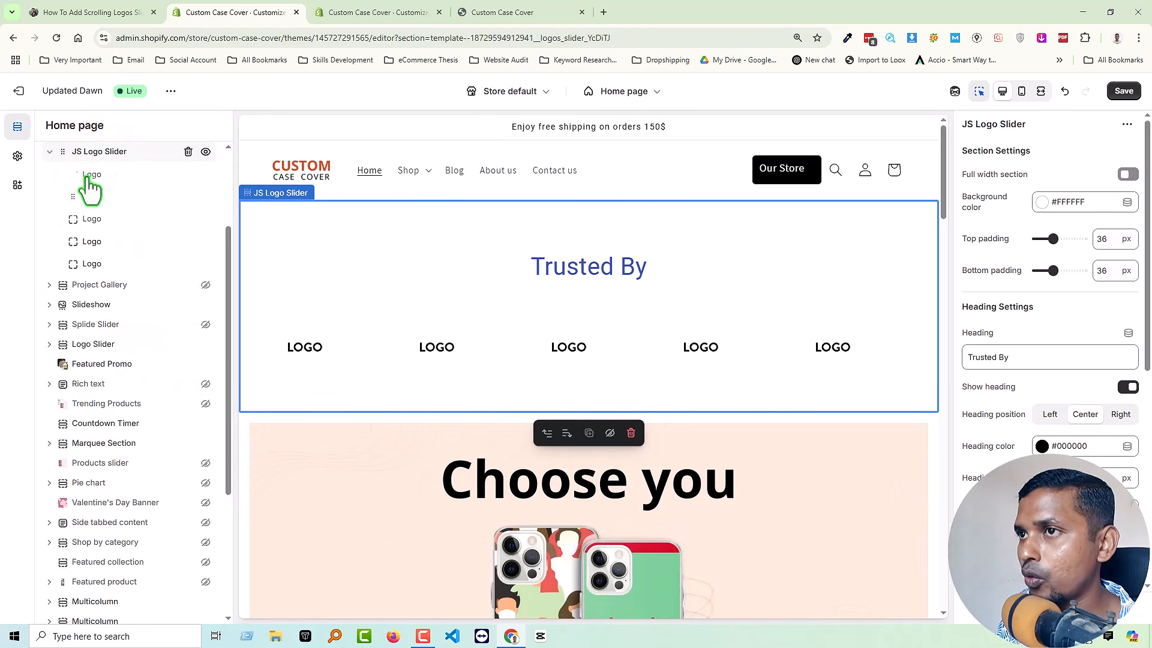
left_click(93, 175)
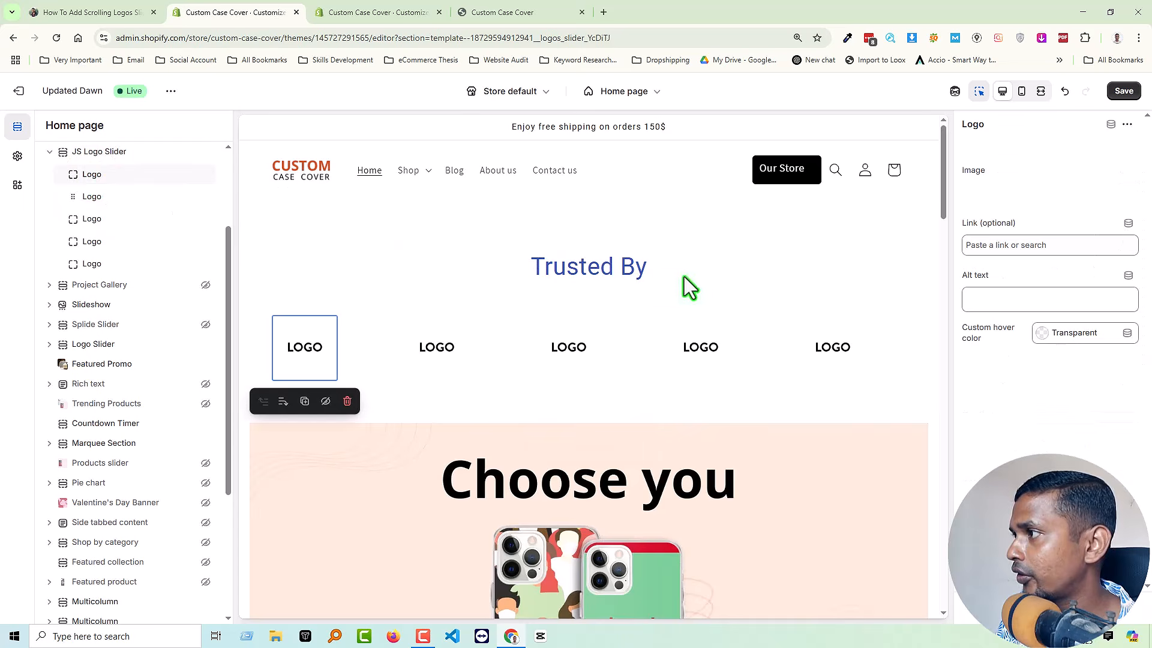
scroll(620, 369, "down", 1)
scroll(480, 363, "up", 1)
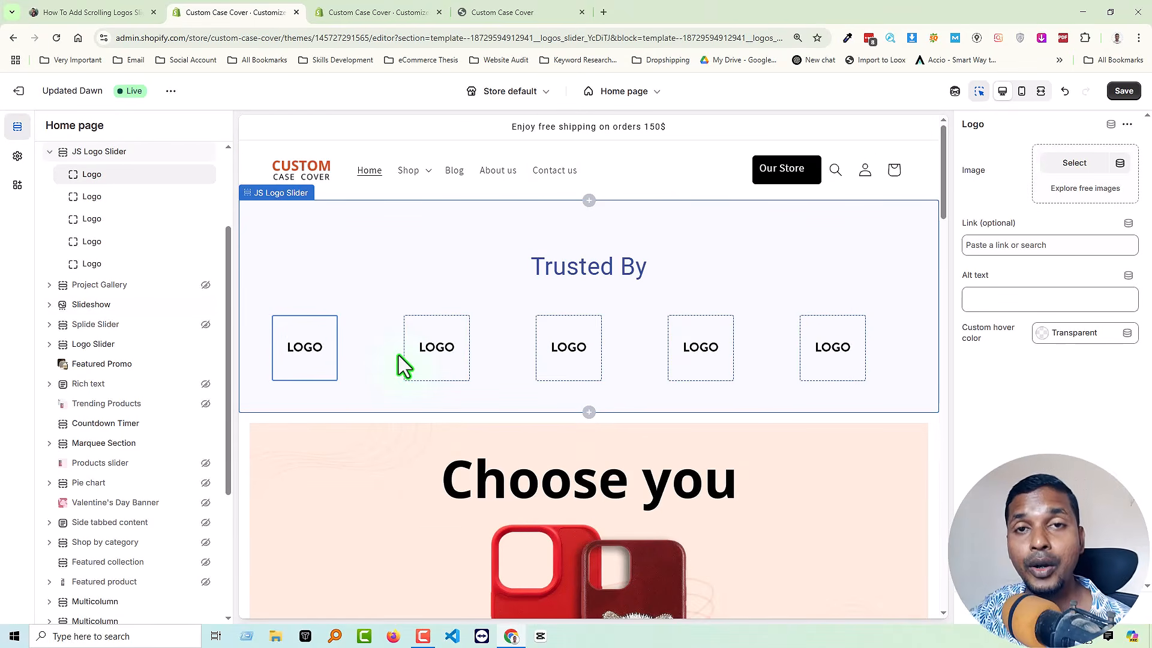